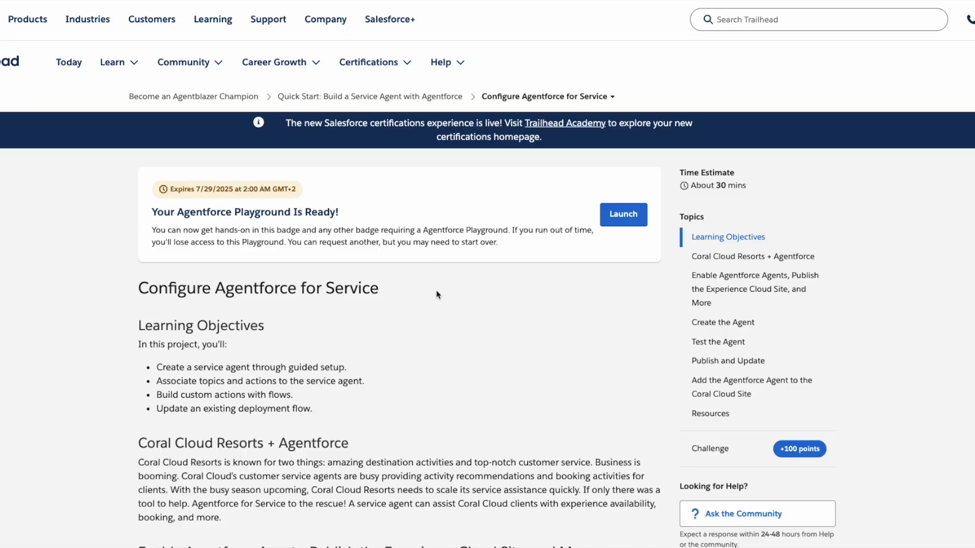
- Review the learning objectives and the org-feature setup instructions of the Configure Agentforce for Service project
scroll(437, 294, down, 3)
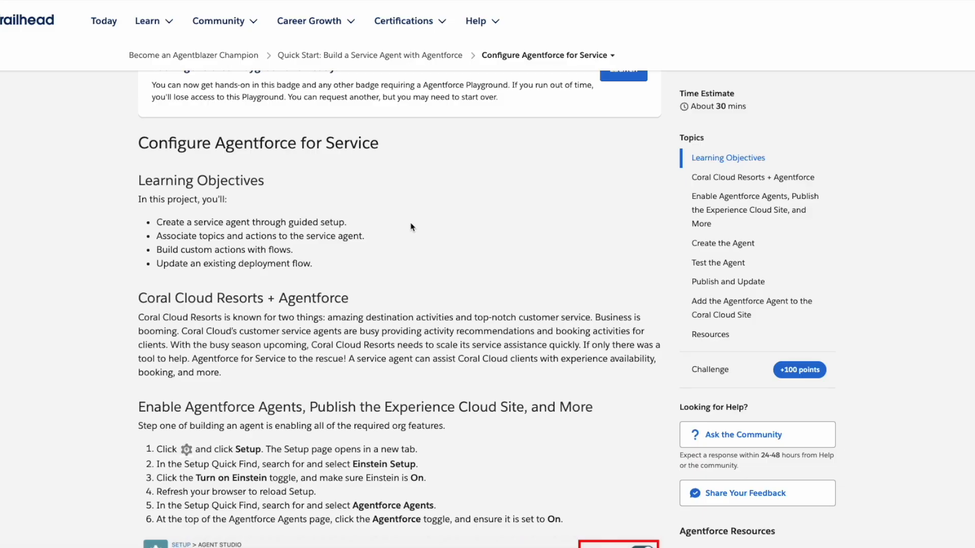
scroll(412, 227, up, 2)
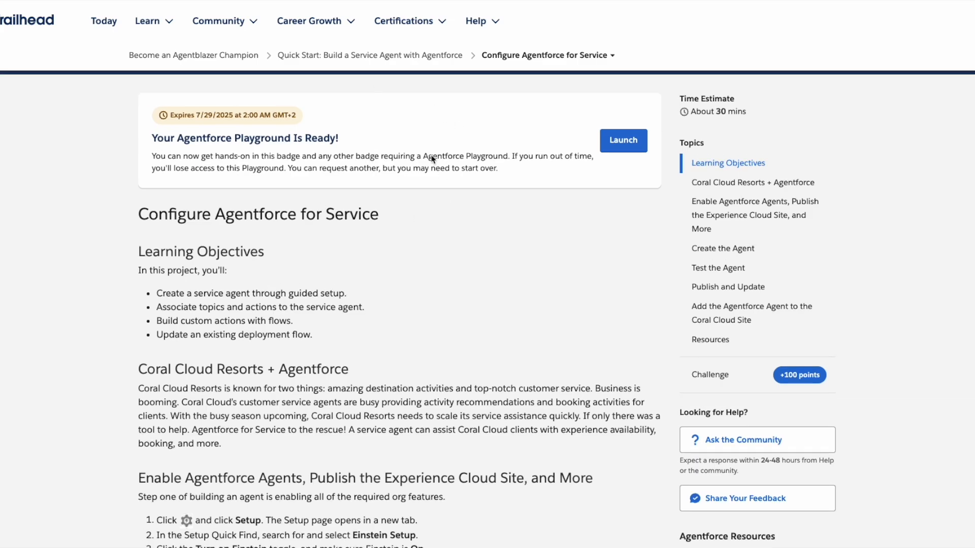
scroll(353, 136, down, 2)
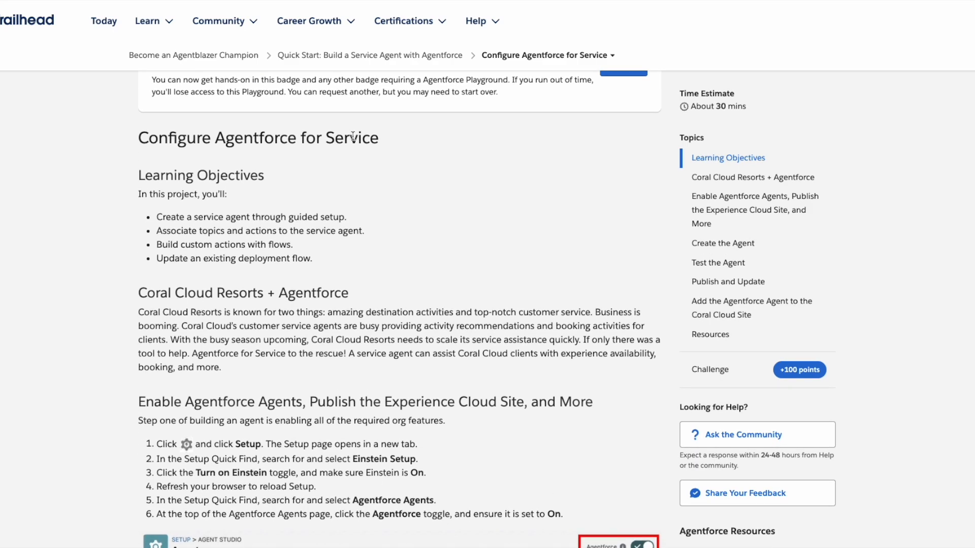
scroll(366, 141, down, 4)
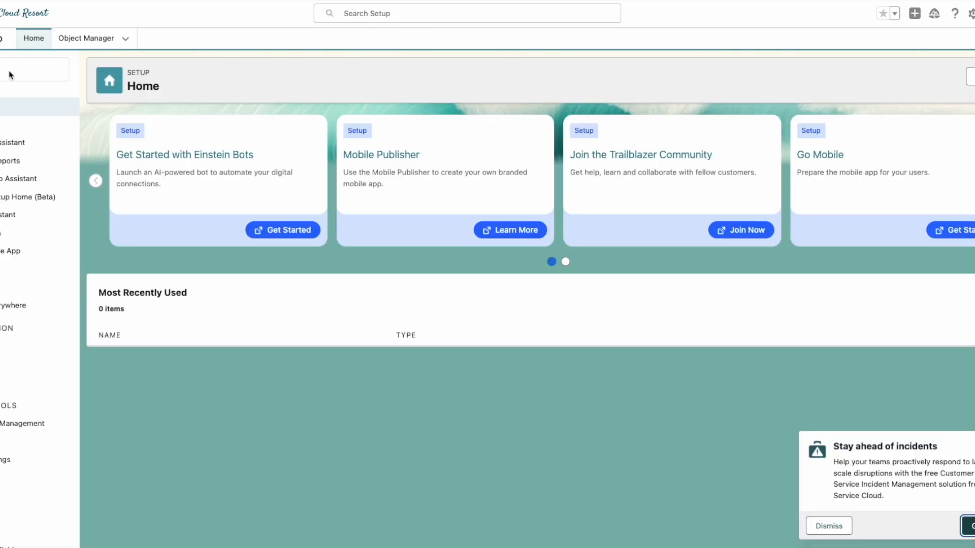
- Find Einstein Setup in the Coral Cloud Resort org's Setup and open its page
click(1, 76)
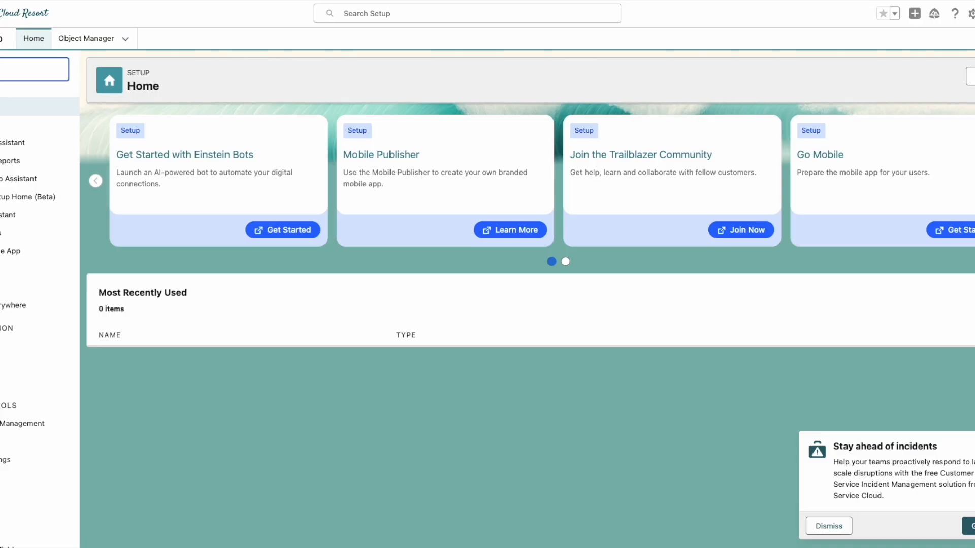
text(Einstein)
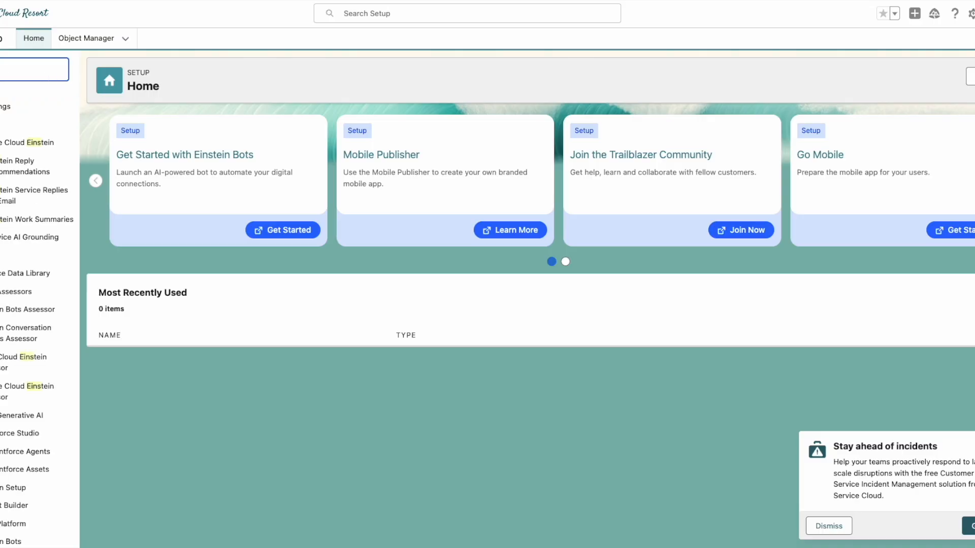
text( S)
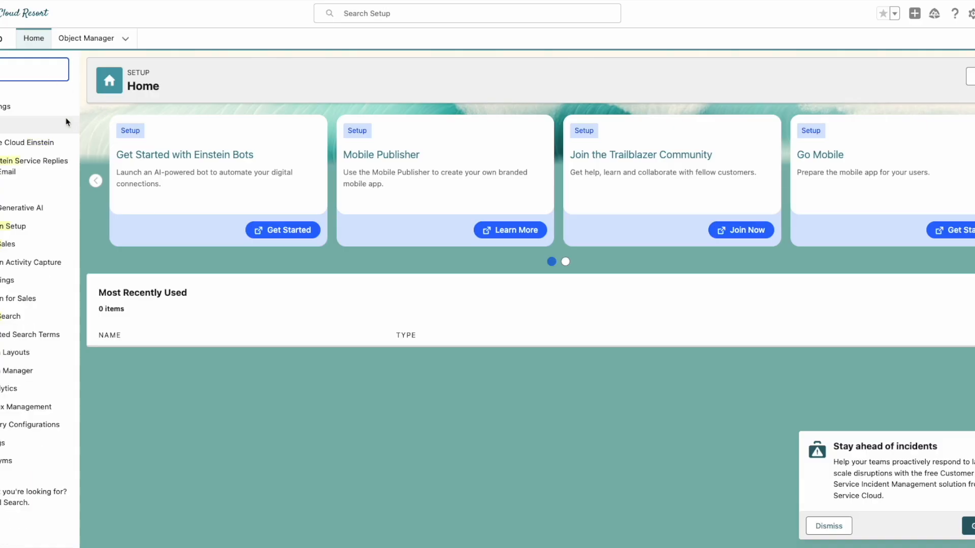
click(5, 227)
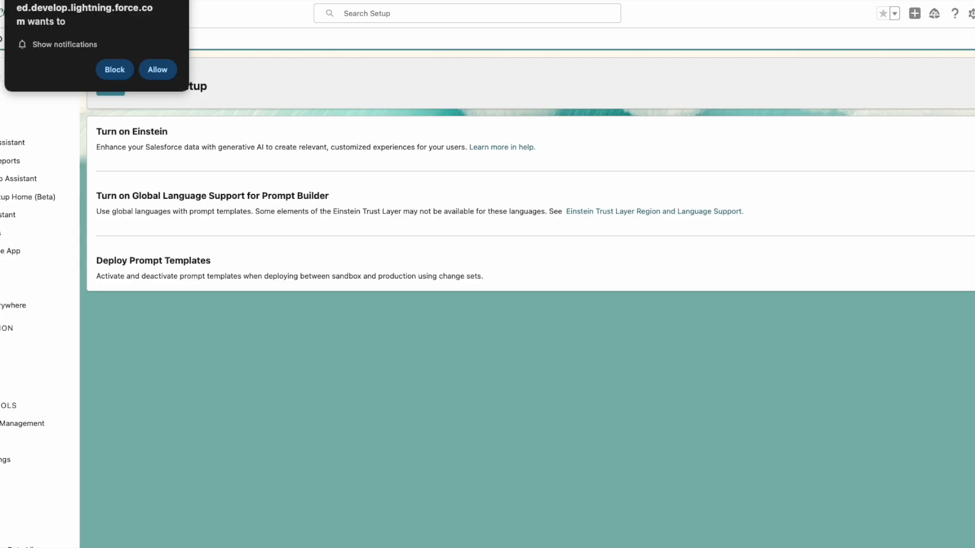
- Dismiss the browser's notification request and open the Agentforce Agents setup page
click(175, 1)
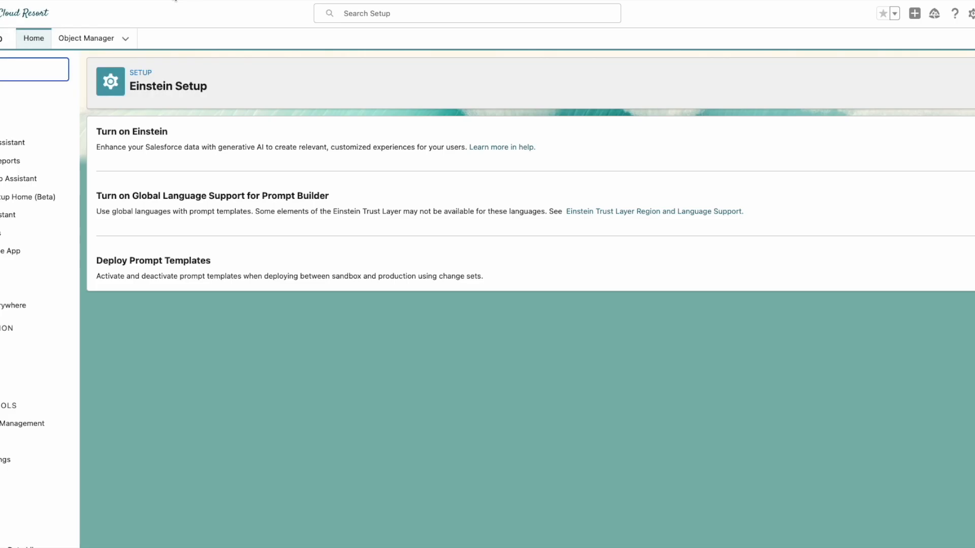
text(Agents)
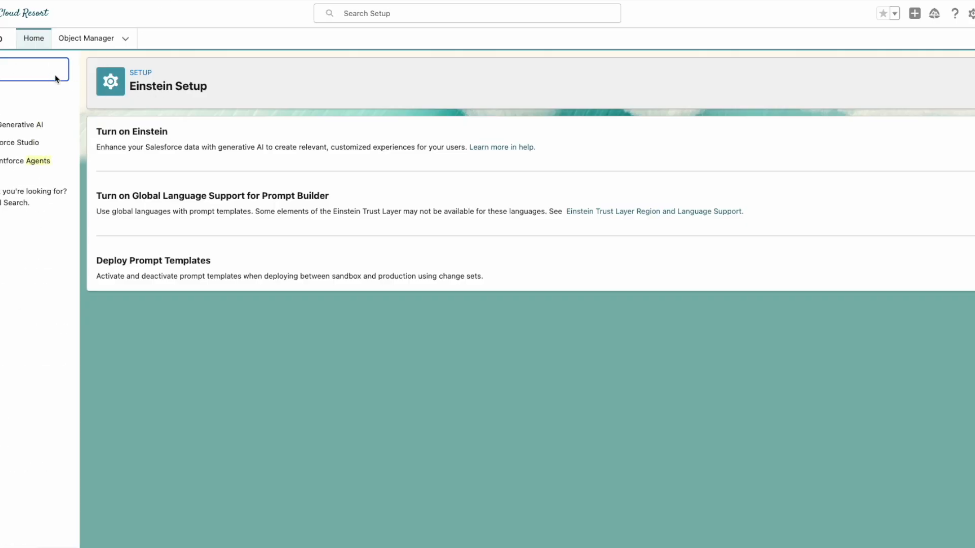
click(11, 163)
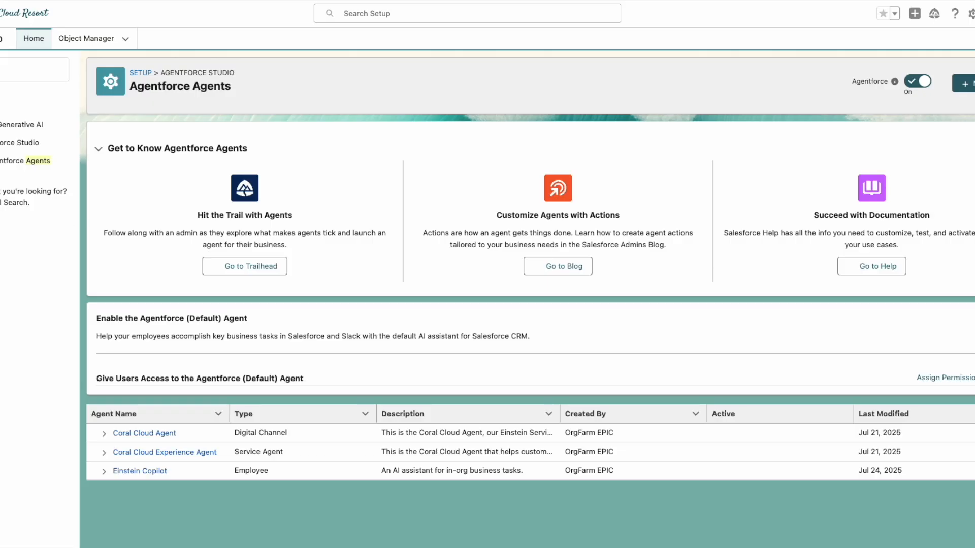
- Find the Users page in Setup and open the EinsteinServiceAgent User record
click(14, 75)
text(users)
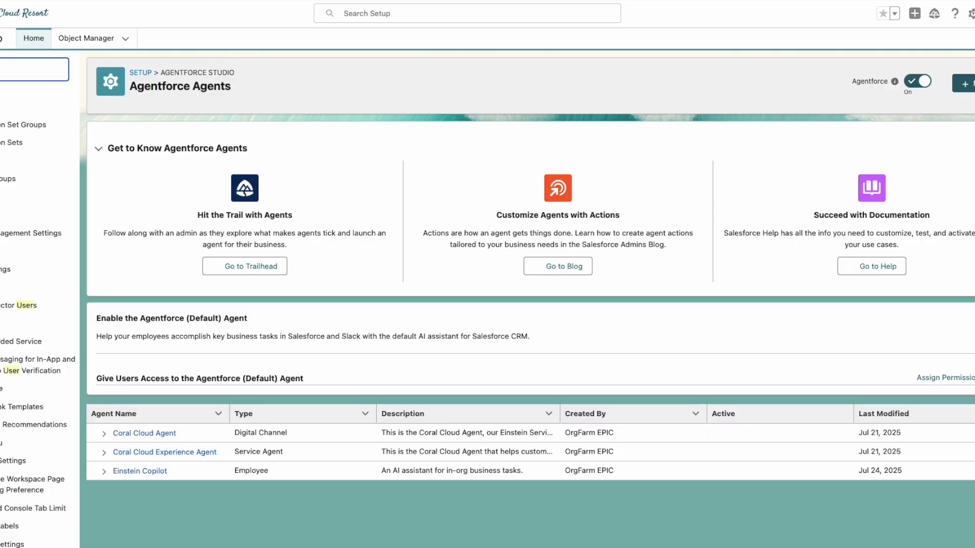
click(30, 252)
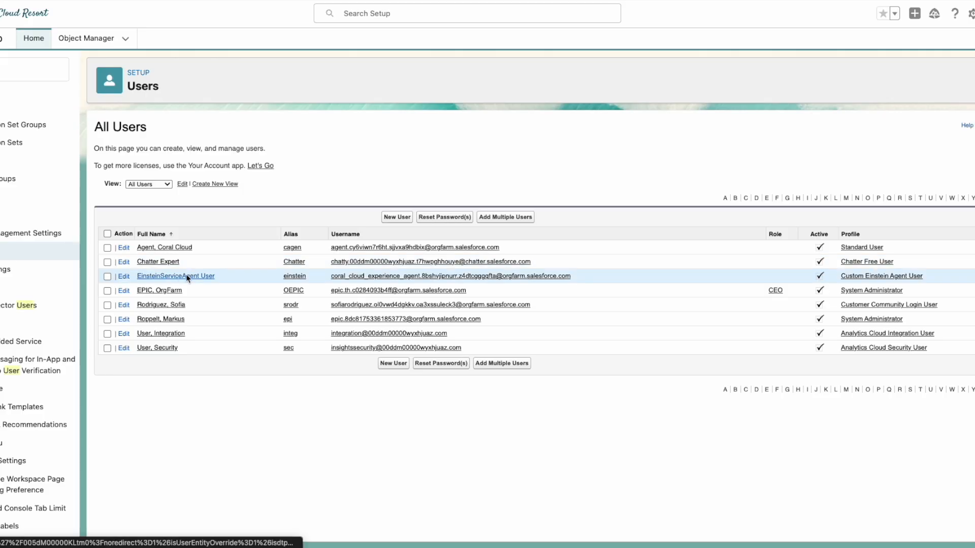
click(162, 277)
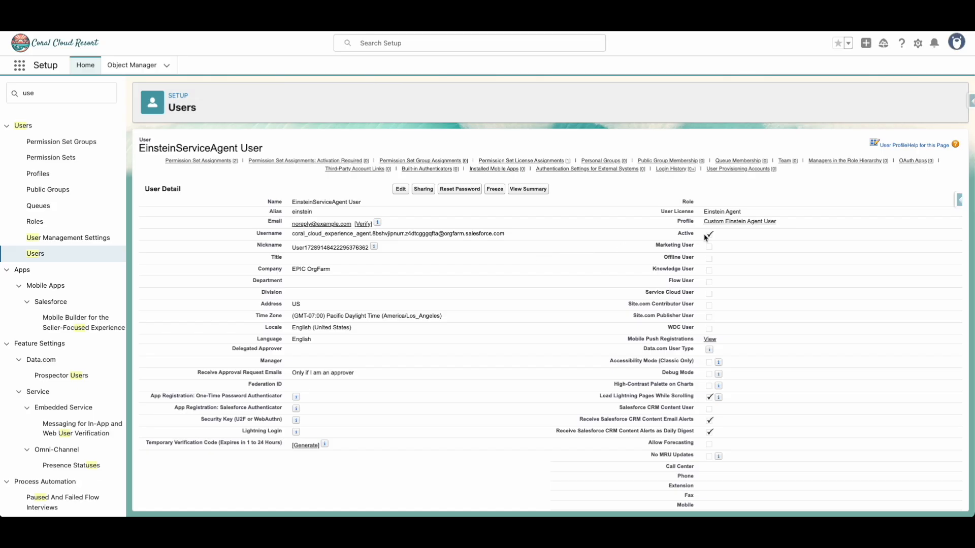
click(400, 189)
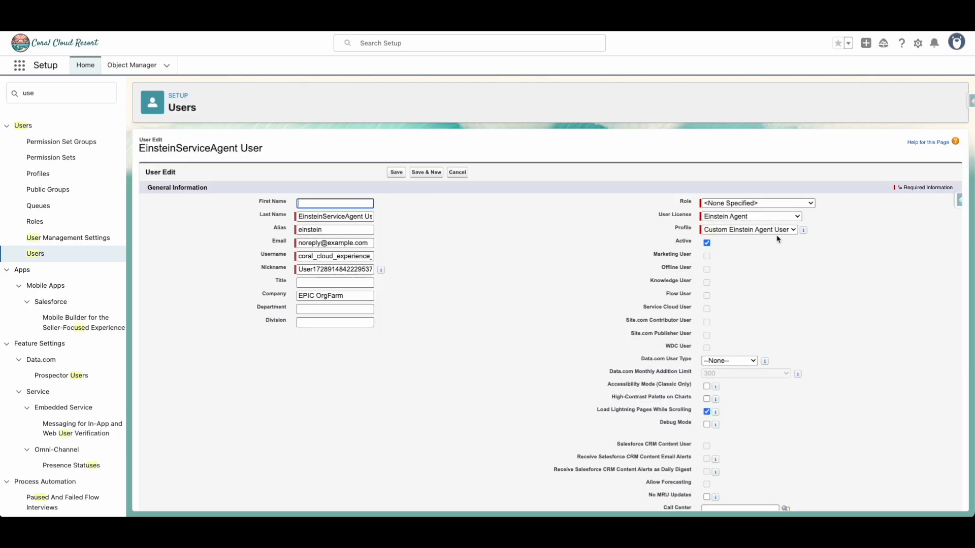
click(780, 233)
click(719, 246)
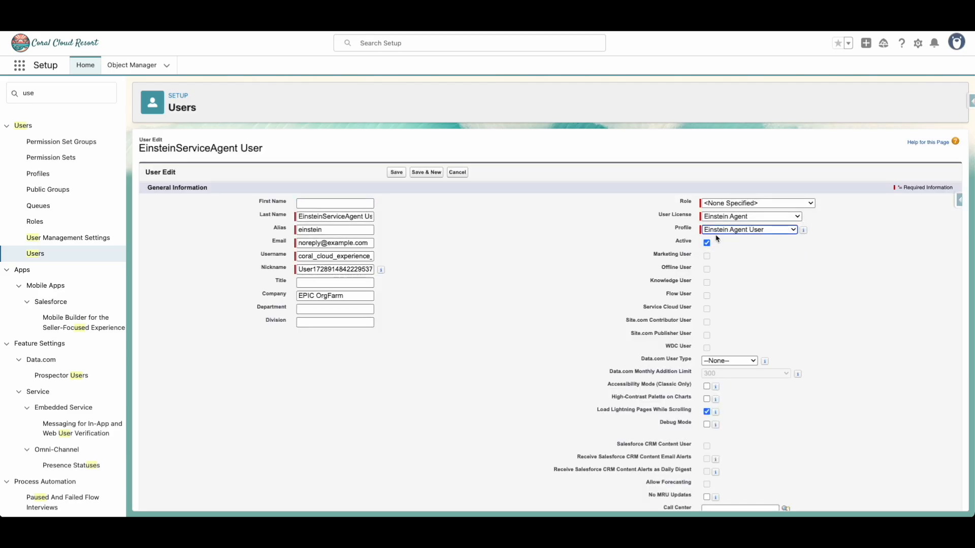
click(393, 173)
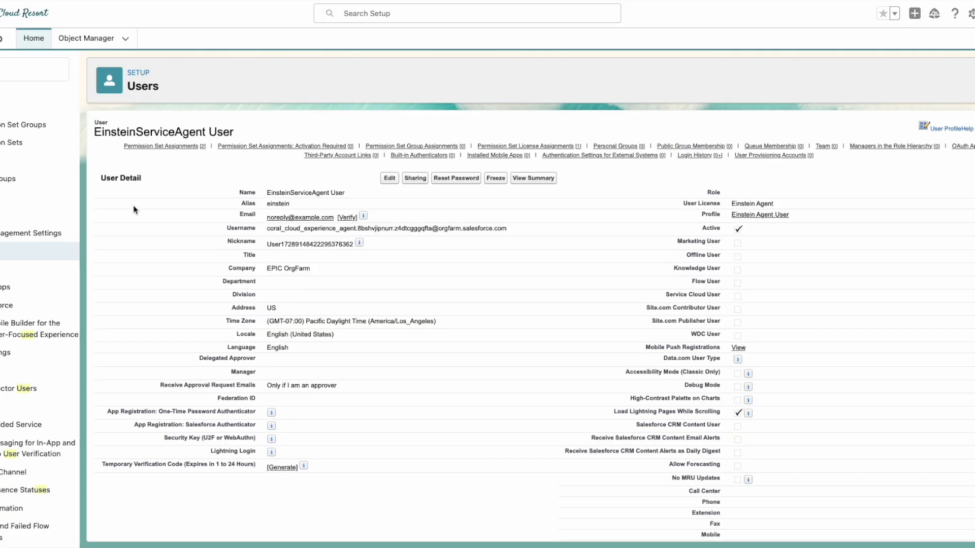
- Return to the agents setup and start a new agent from the Agentforce Service Agent template
click(2, 72)
text(agent)
click(15, 248)
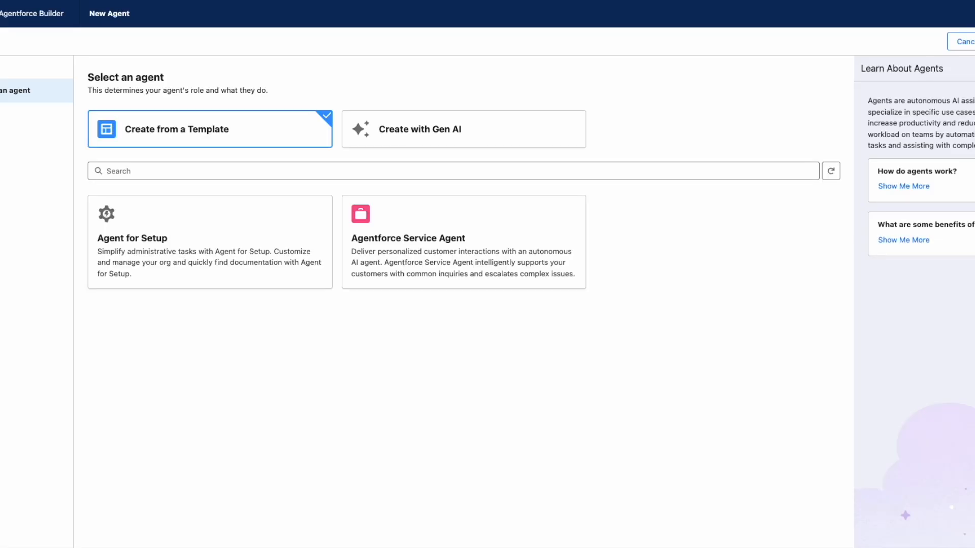
click(414, 222)
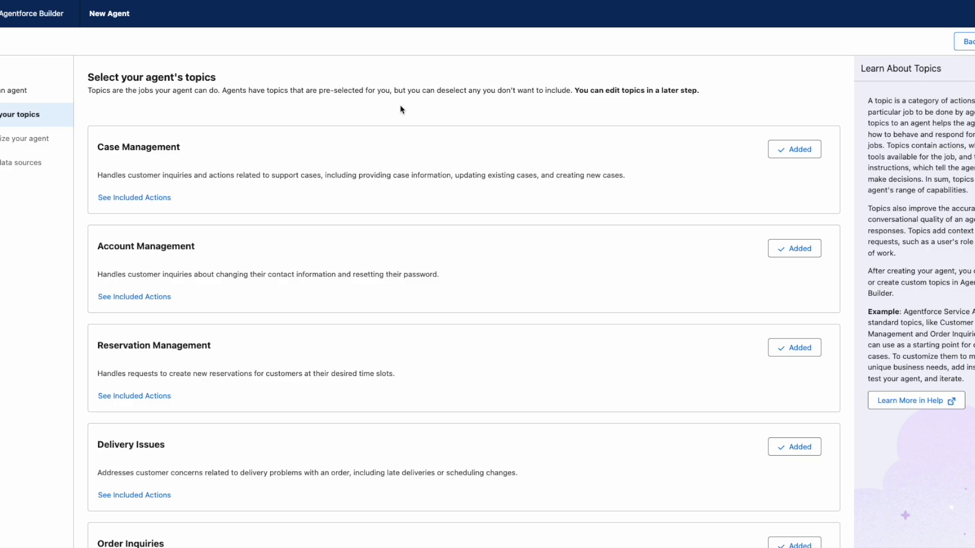
- Remove every preselected topic except General FAQ from the new agent, including Case Management, Account Management, Order Inquiries and Escalation, and continue to the agent's customization
click(782, 150)
click(790, 249)
scroll(783, 255, down, 3)
click(790, 167)
click(789, 267)
scroll(788, 264, down, 3)
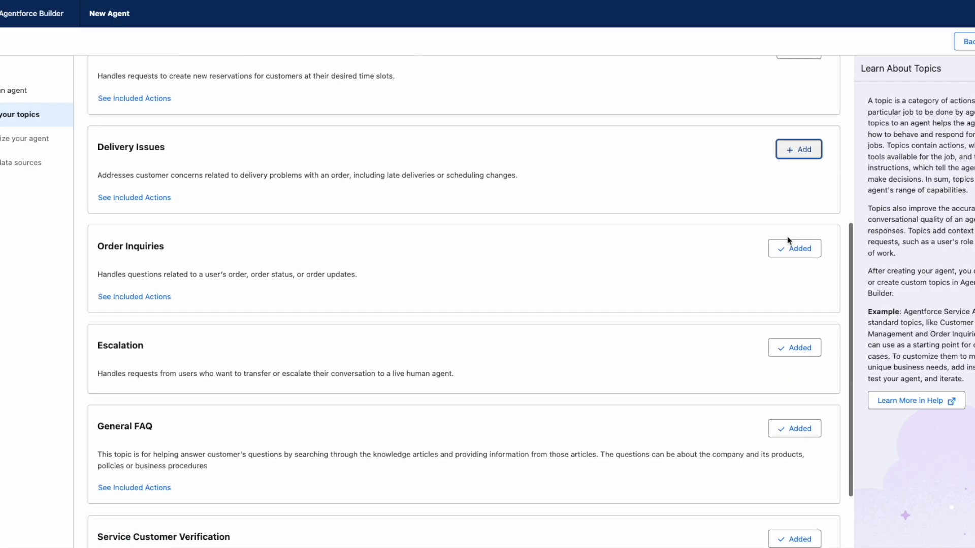
click(788, 254)
click(786, 352)
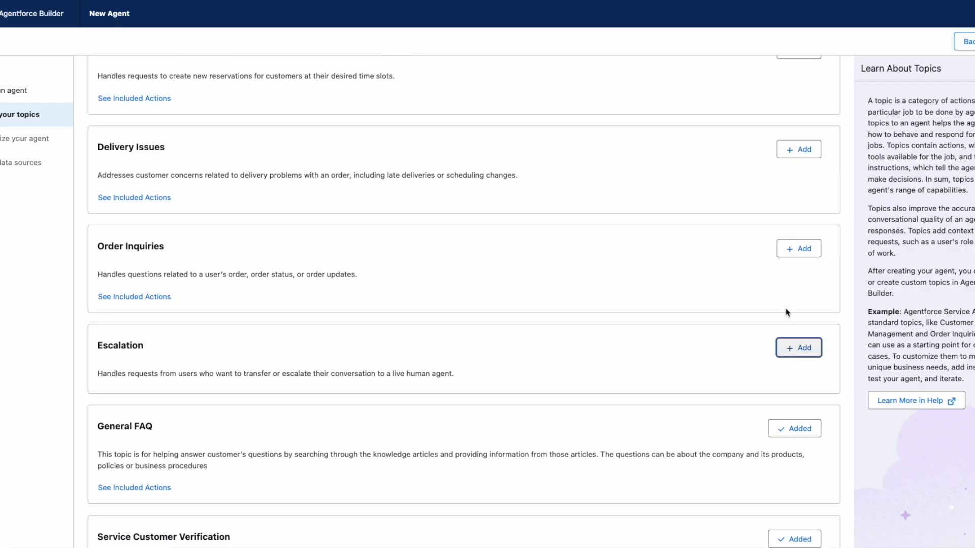
scroll(788, 312, down, 2)
click(793, 448)
scroll(793, 448, up, 8)
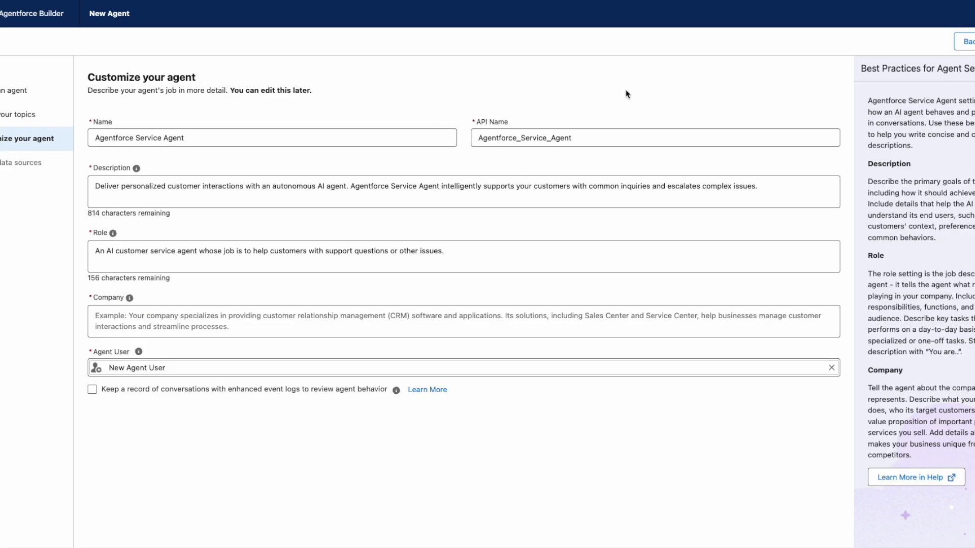
- Change the agent's name to CC Service Agent
click(140, 144)
drag(134, 137, 73, 134)
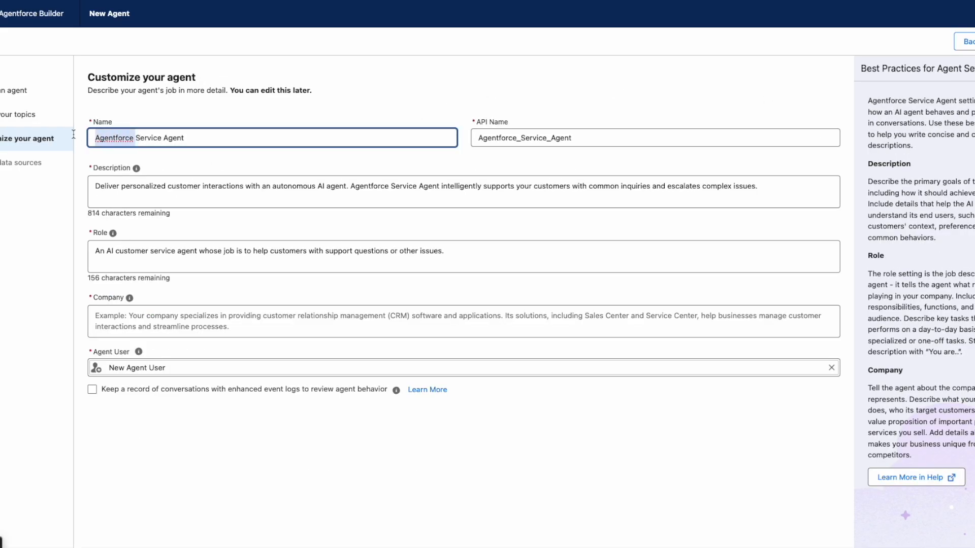
key(BackSpace)
text(CC)
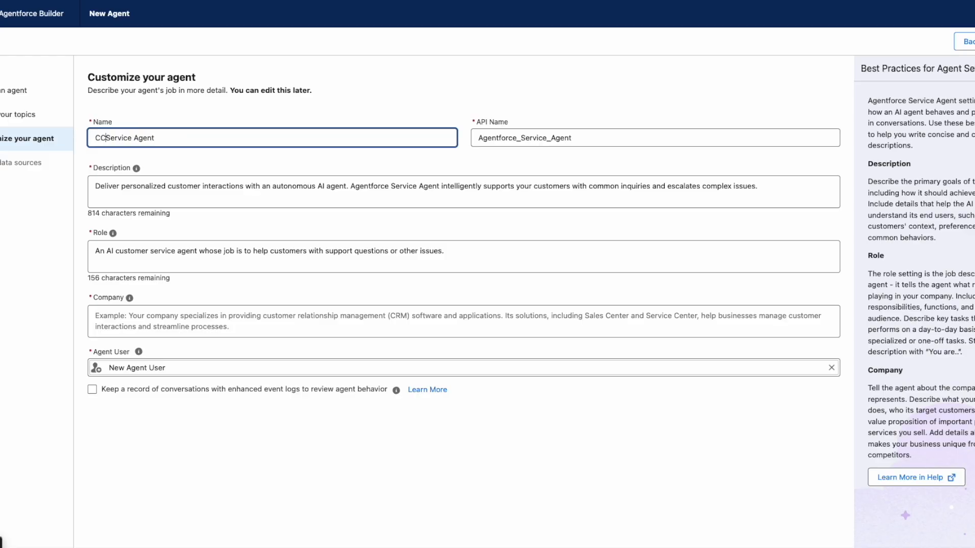
- Change the agent's API name to CC_Service_Agent
click(518, 142)
key(BackSpace)
key(BackSpace)
key(BackSpace)
key(BackSpace)
key(BackSpace)
key(BackSpace)
key(BackSpace)
key(BackSpace)
key(BackSpace)
key(BackSpace)
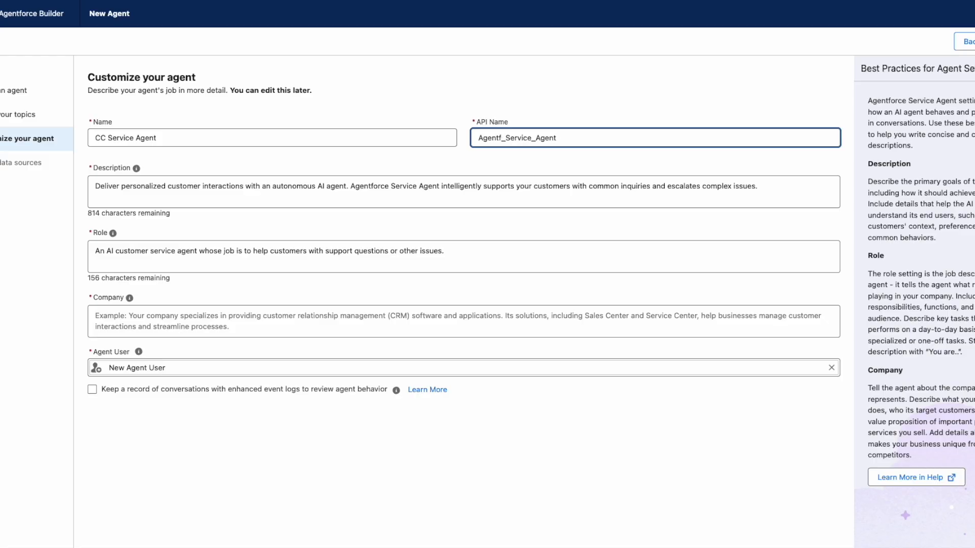
text(CC)
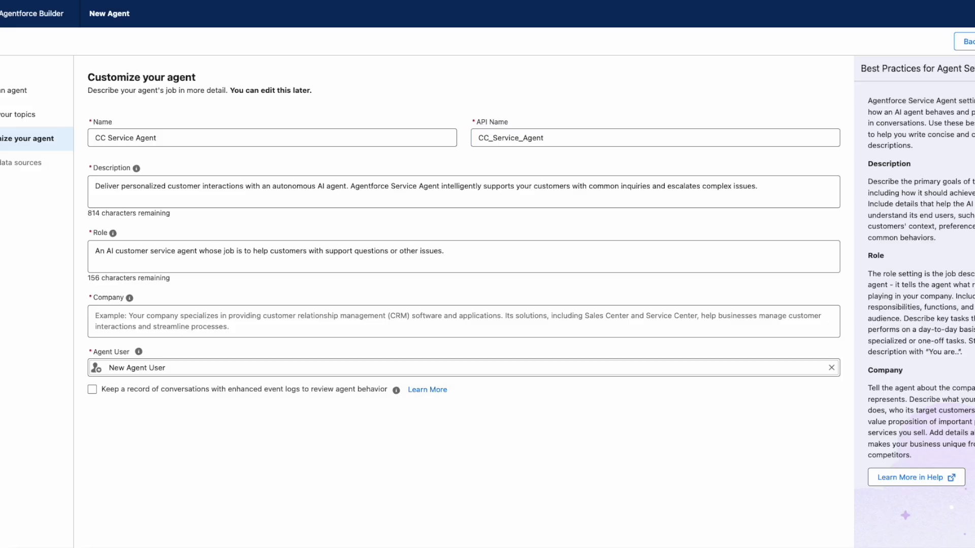
- Replace the role with "You are a customer service representative, helping our guests make reservations, update bookings, and navigate all that Coral Cloud Resorts has to offer."
click(482, 250)
drag(451, 255, 266, 237)
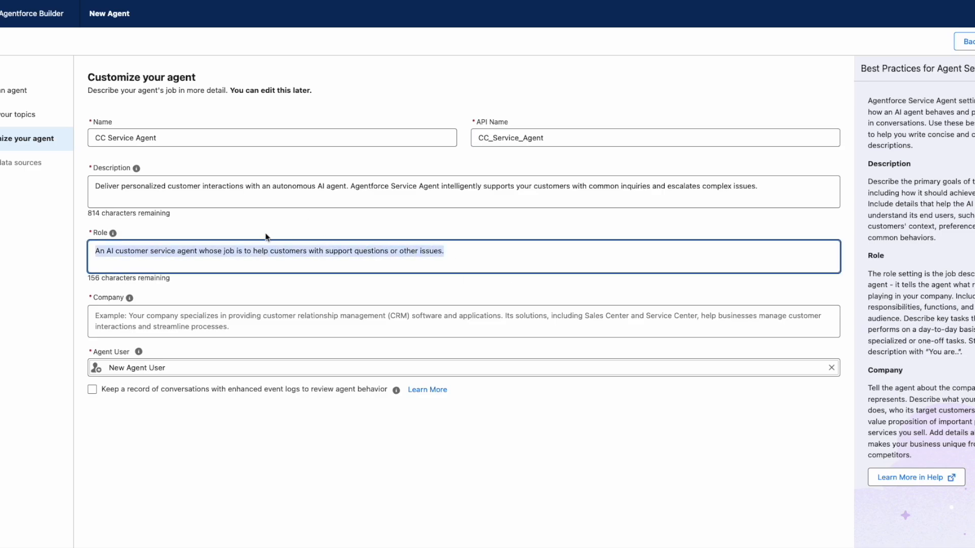
text(You are a customer service representative, helping our guests make reservations, update bookings, and navigate all that Coral Cloud Resorts has to offer.)
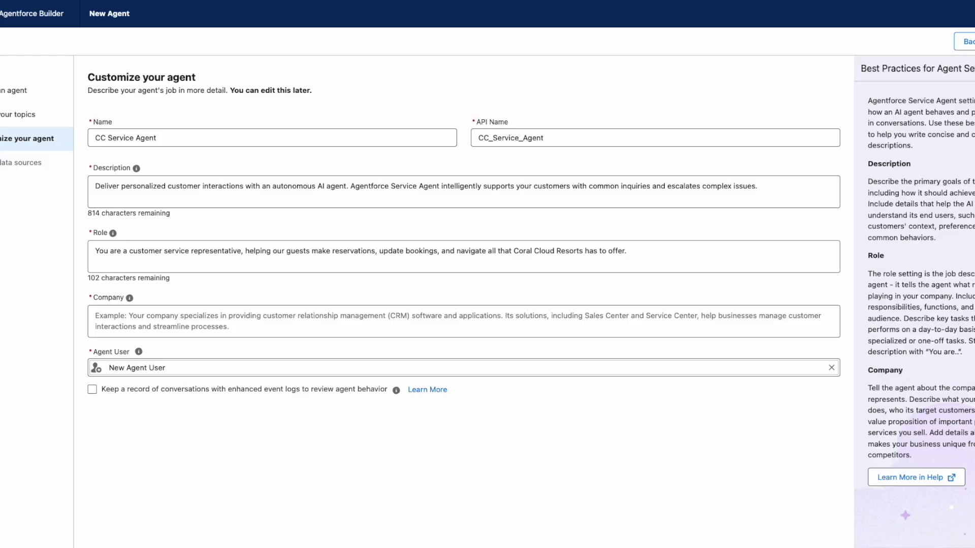
- Set the company description to "Coral Cloud Resorts provides customers with exceptional destination activities, unforgettable experiences, and reservation services, all backed by a commitment to top-notch customer service."
click(161, 327)
click(144, 322)
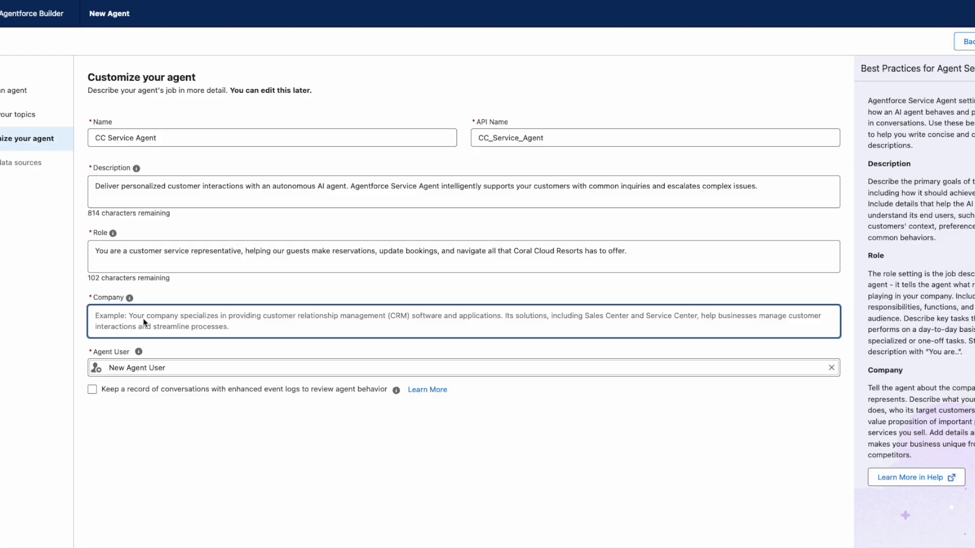
text(Coral Cloud Resorts provides customers with exceptional destination activities, unforgettable experiences, and reservation services, all backed by a commitment to top-notch customer service.)
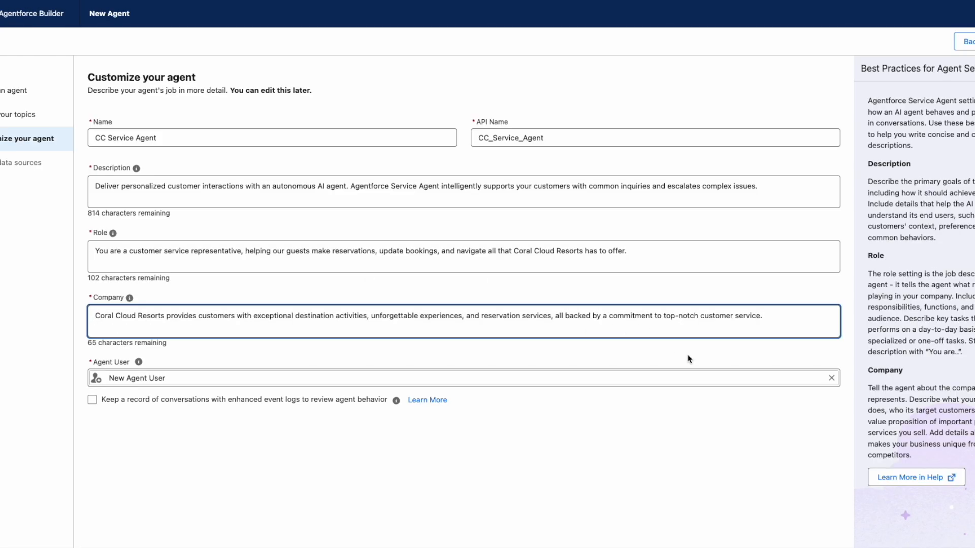
- Assign EinsteinServiceAgent User as the agent user and enable keeping conversation records with enhanced event logs
click(831, 378)
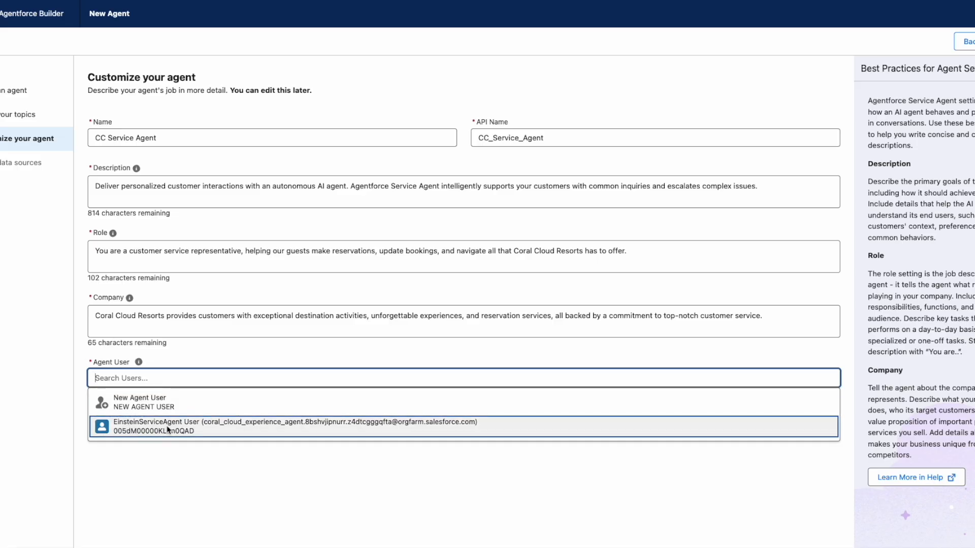
click(178, 432)
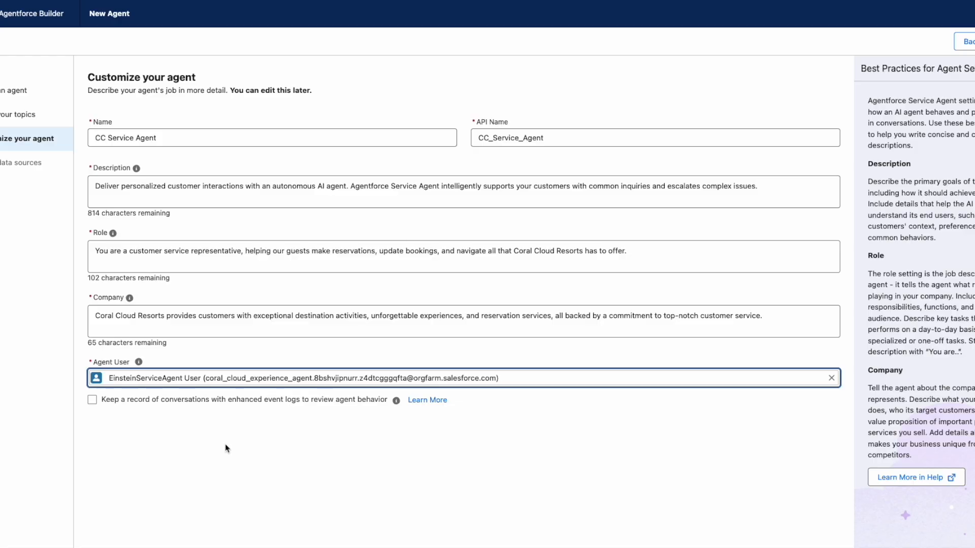
click(92, 400)
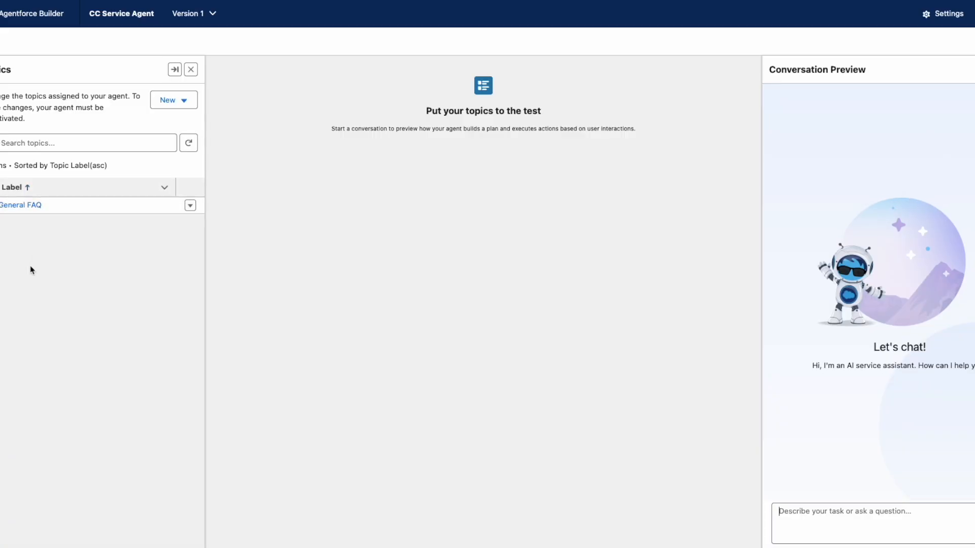
- Start a new topic for the agent, skipping the job description, and name it Experience Management
click(178, 100)
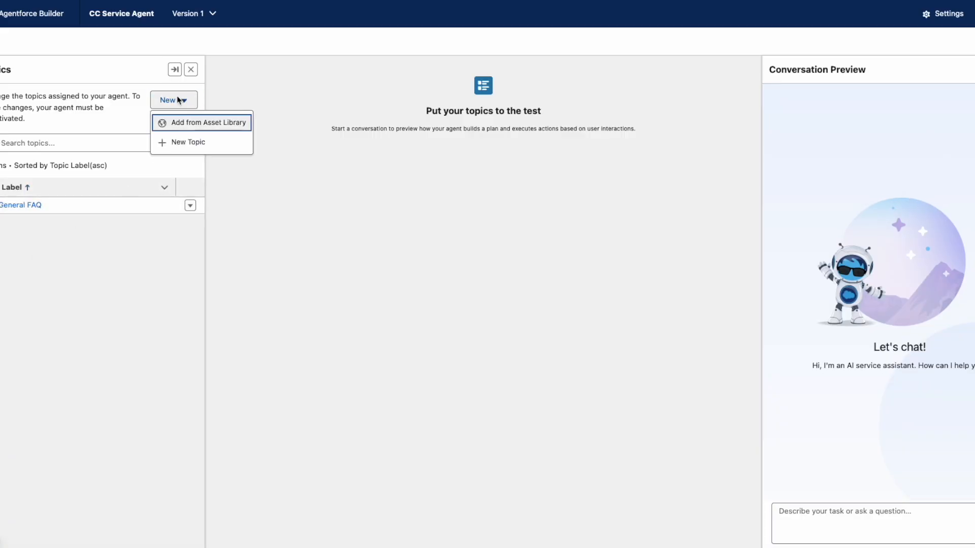
click(179, 144)
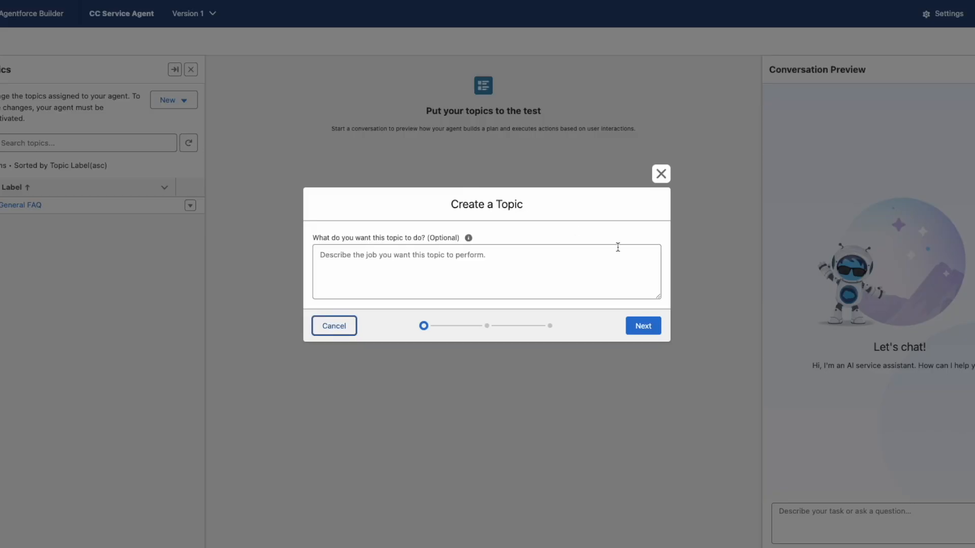
click(643, 326)
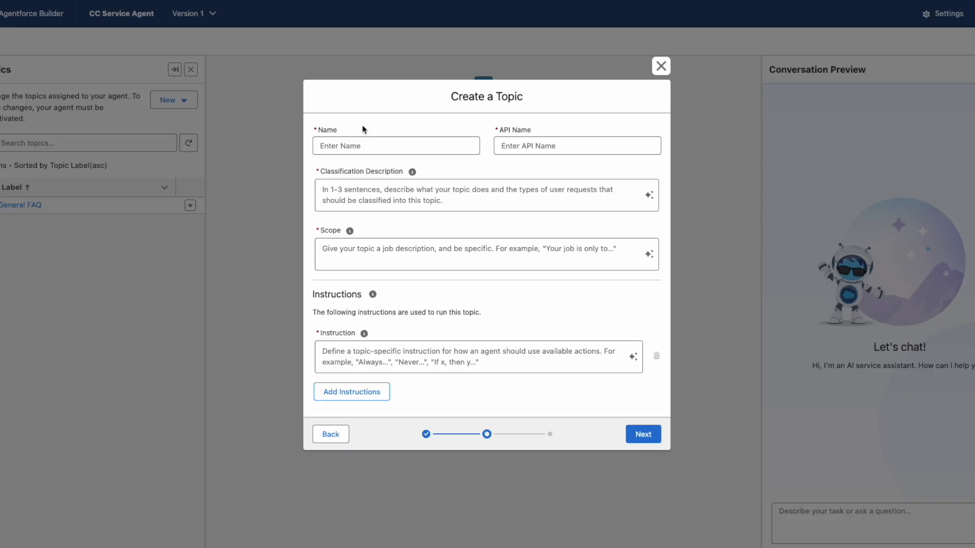
click(371, 149)
click(354, 149)
text(Experience Management)
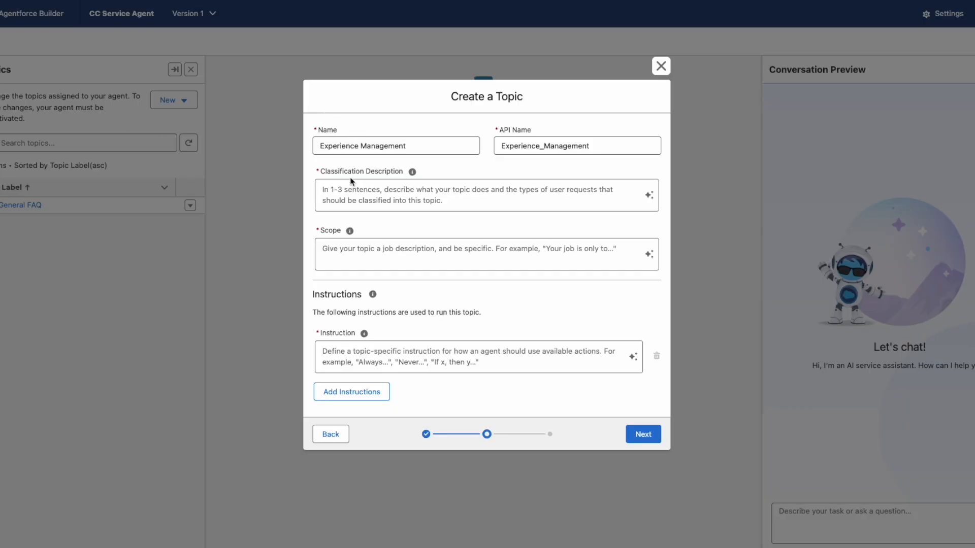
- Fill in a classification description covering Coral Cloud Resorts experience booking inquiries and a scope of assisting users in navigating and managing experience bookings
click(344, 195)
text(This topic addresses customer inquiries and issues related to booking experiences at Coral Cloud Resorts, including making reservations, modifying bookings, and answering queries about experience details.)
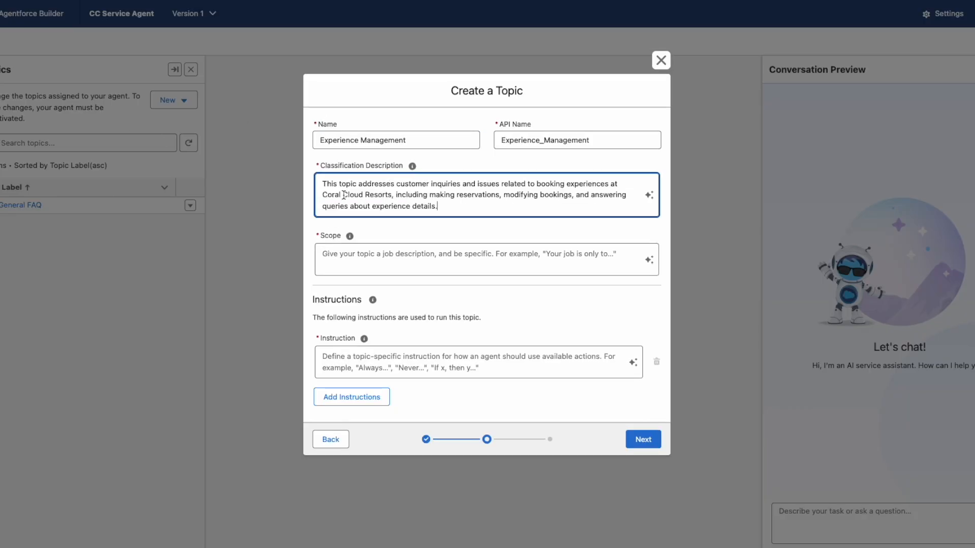
key(Tab)
click(334, 262)
text(The agent's job is to assist users in navigating and managing bookings for different experiences offered by Coral Cloud Resorts, ensuring a seamless customer service experience by providing accurate information and resolving issues promptly.)
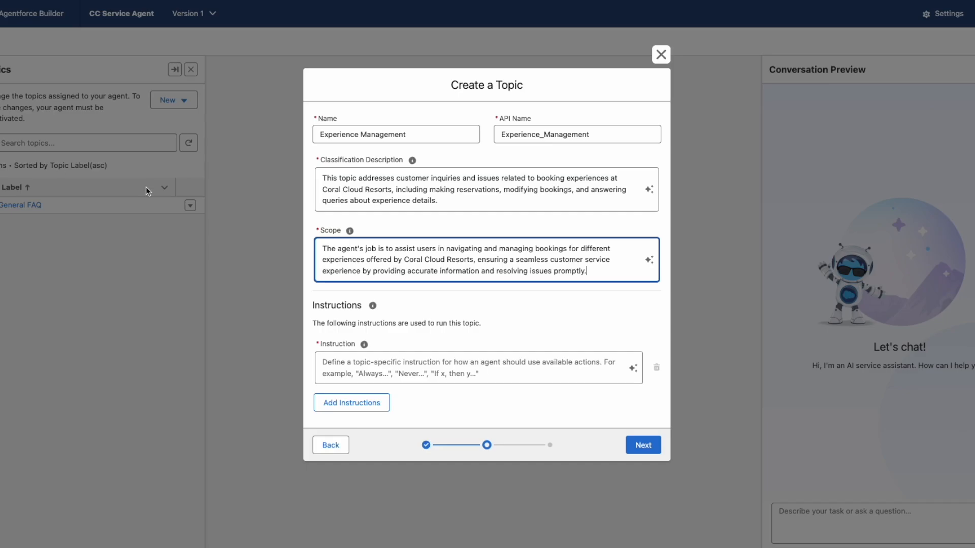
- Add five more blank instruction fields to the Experience Management topic
click(354, 406)
click(338, 433)
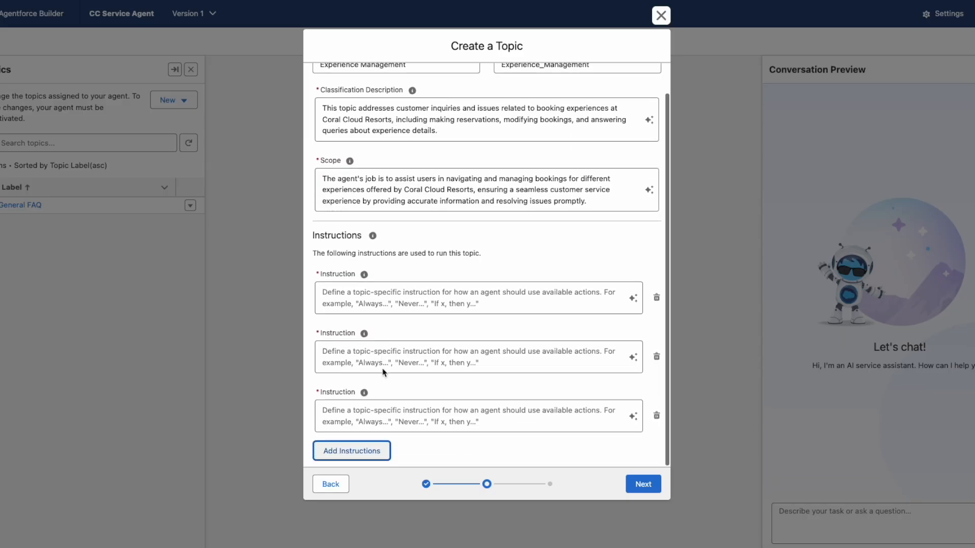
click(341, 455)
click(333, 452)
click(352, 455)
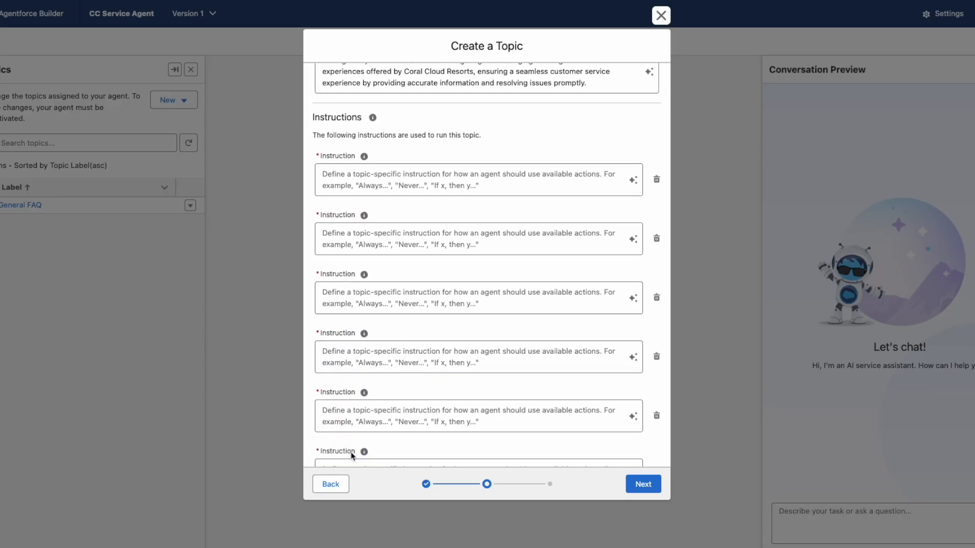
scroll(445, 344, down, 2)
scroll(450, 344, up, 1)
scroll(450, 345, down, 1)
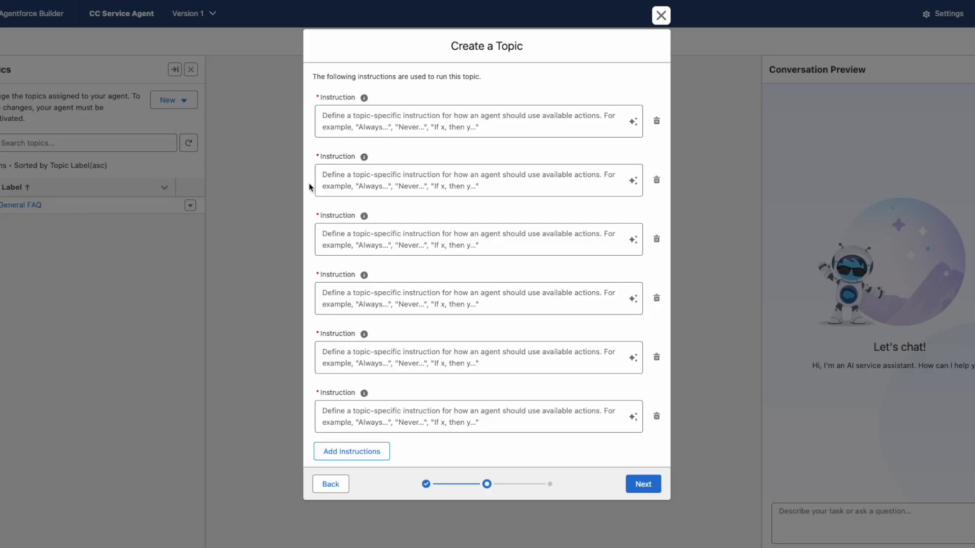
- Enter the first two instructions: run 'Get Experience Details' and summarize for information requests, and identify unknown customers by email and membership number with 'Get Customer Details'
click(334, 120)
text(If a customer would like more information on Activities or Experiences, you should run the action 'Get Experience Details' and then summarize the results with improved readability. Always ensure you know the customer before running this action.)
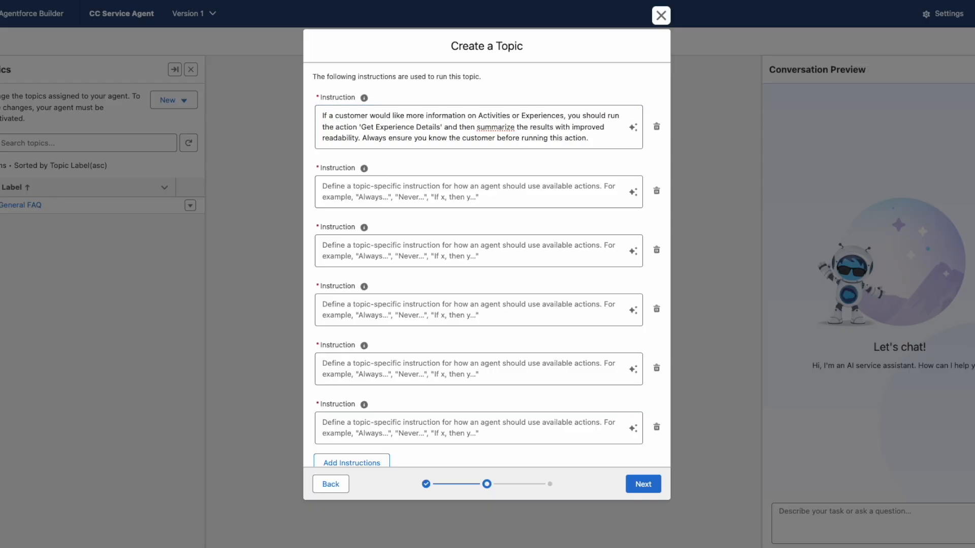
click(358, 186)
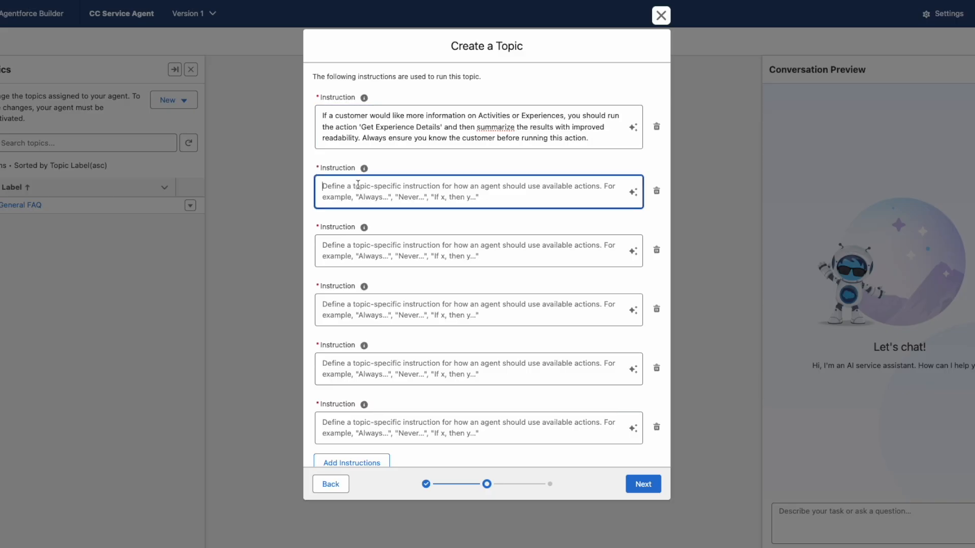
text(If the customer is not known, you must always ask for their email address and their membership number to get their Contact record by running the action 'Get Customer Details' before running any other actions.)
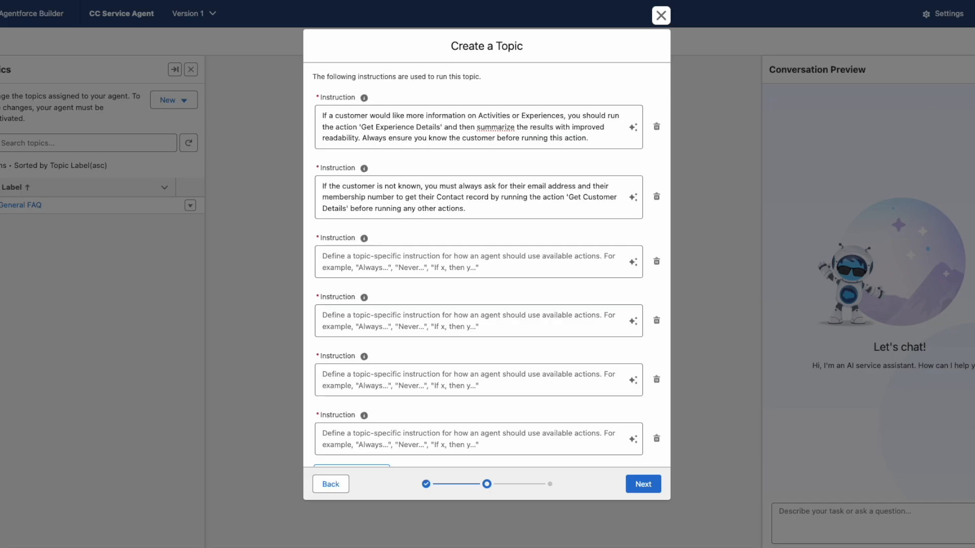
- Enter the third and fourth instructions: convert dates to YYYY-MM-DD and reject past dates, and use 'Get Sessions' with the Experience__c Id and session date
click(344, 257)
text(Whenever a date is provided, convert the date to YYYY-MM-DD format and ensure that the date is not in the past before using it for the 'Get Sessions' action. If a past date is provided, explain to the client the date must be future.)
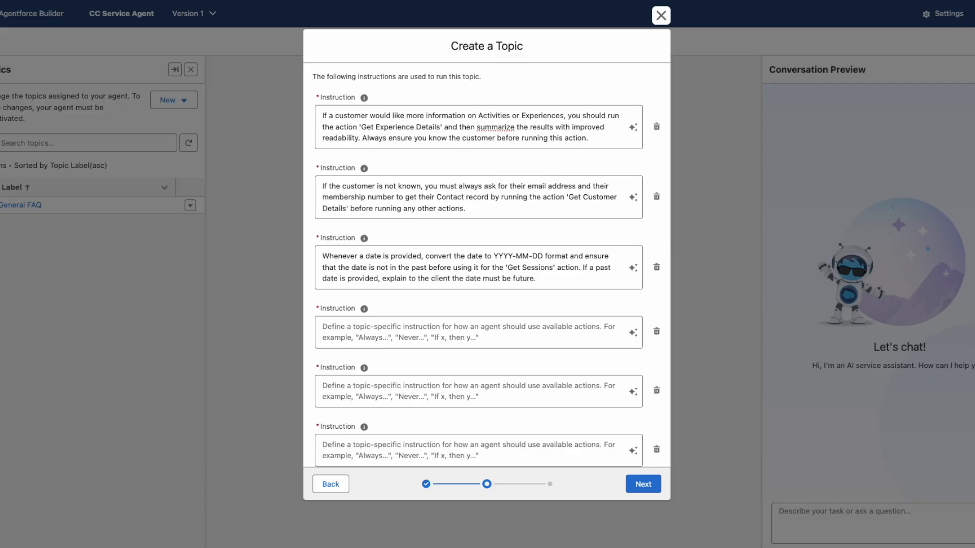
click(358, 321)
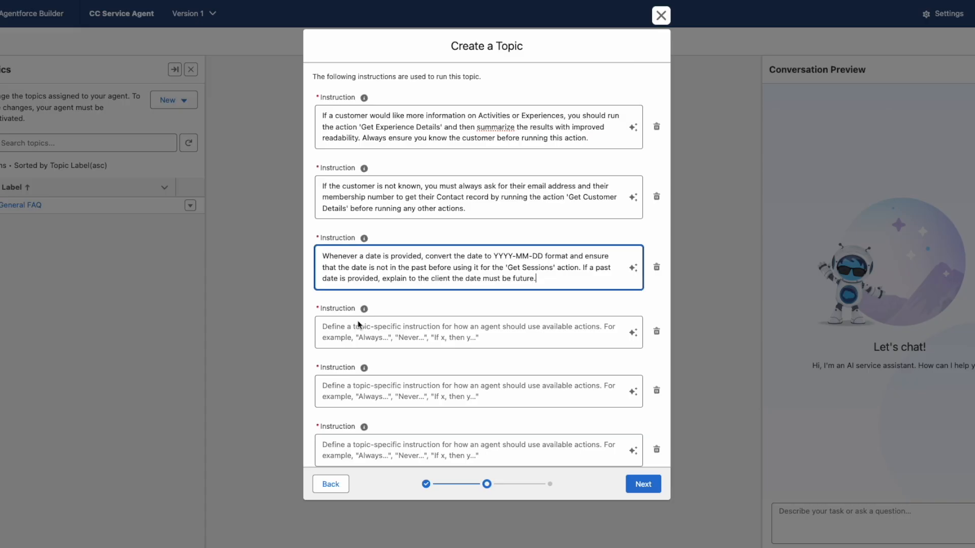
click(358, 325)
text(If asked to get sessions for the experience use the 'Get Sessions' action. Ask for the Date of the sessions if not provided. Use the Id of the Experience__c from the 'Get Experience Details'. Do not use the experience name, this must be an ID.)
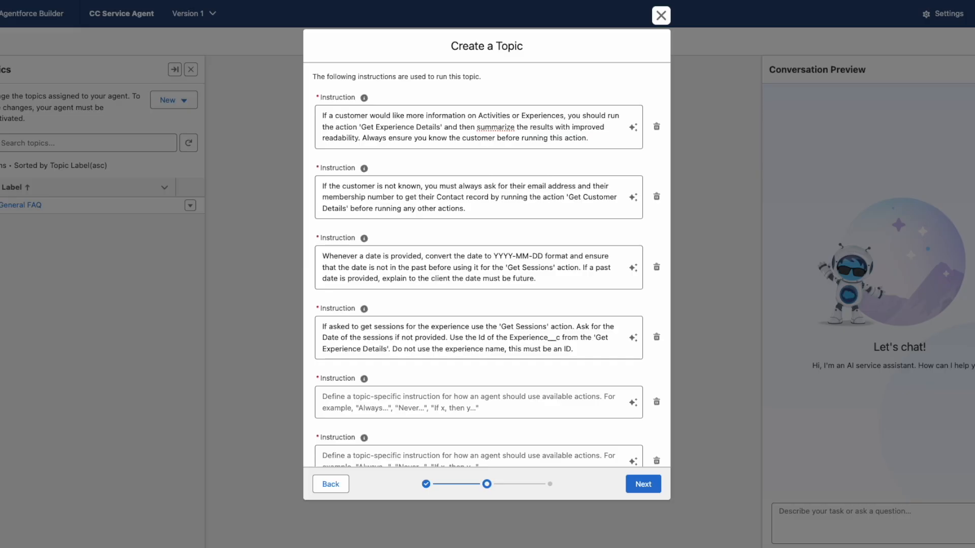
- Enter the last two instructions: book with 'Create Booking' using contact, session and number of guests, and recommend experiences with 'Generate Personalized Schedules'
click(376, 399)
text(If asked to book, use the action 'Create Booking'. The Contact__c is the contact ID from the 'Get Customer Details'. The Session__c is the ID of the session from the action 'Get Sessions'. If multiple sessions are present, ask to select one of the sessions and use that Session as the ID for the Session__c. Prompt for the Number of Guests and use that for the Number_of_Guests__c.)
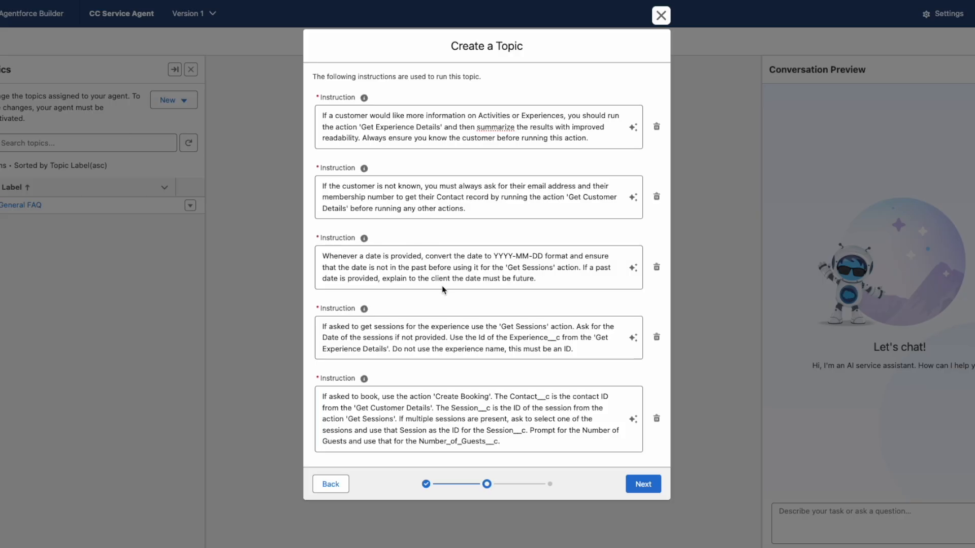
scroll(444, 287, down, 3)
click(353, 412)
click(353, 412)
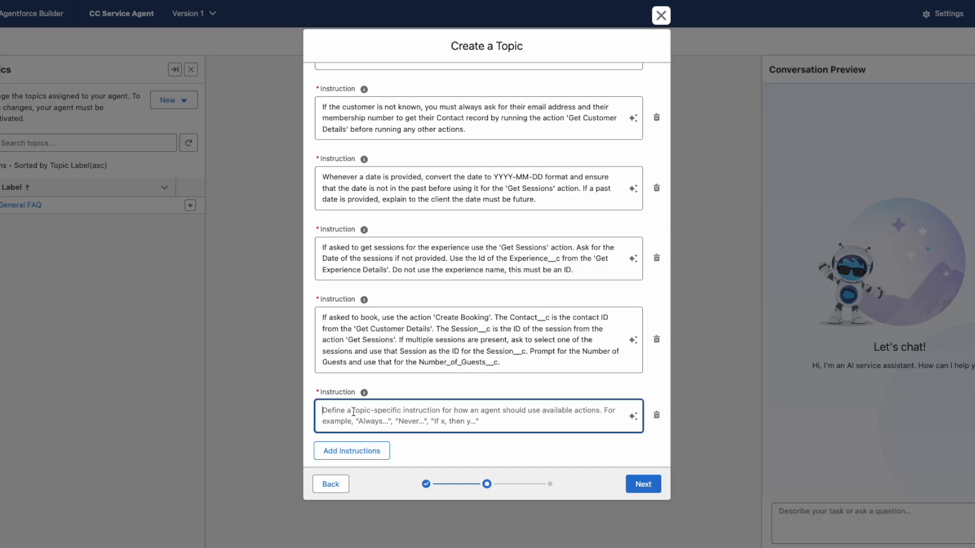
text(If asked to recommend experiences that a user might be interested in, use the 'Generate Personalized Schedules' action to generate a schedule based on a contacts interests. Use the contact record from 'Get Customer Details' and pass it into the Contact Input.)
- Finish creating the topic without selecting any existing actions and open the Experience Management topic's actions
click(634, 482)
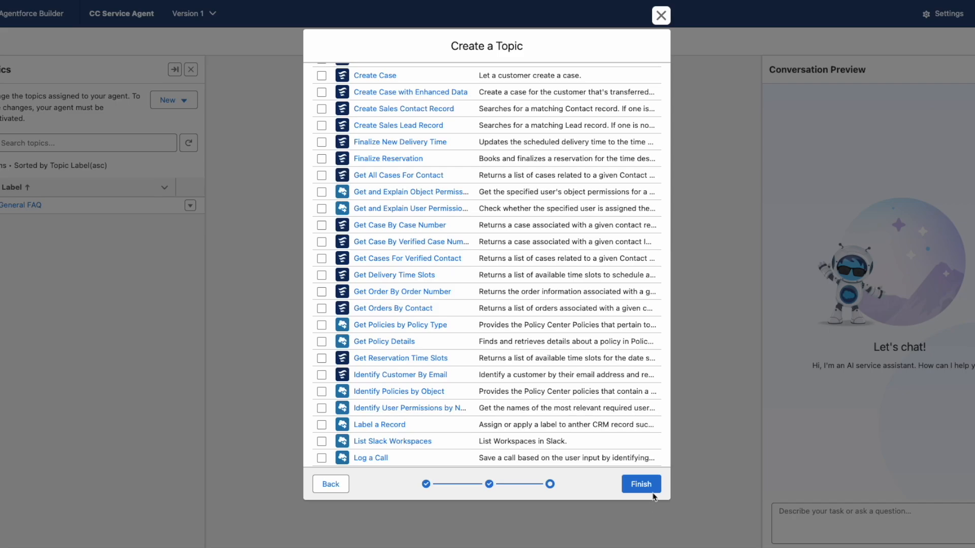
click(650, 492)
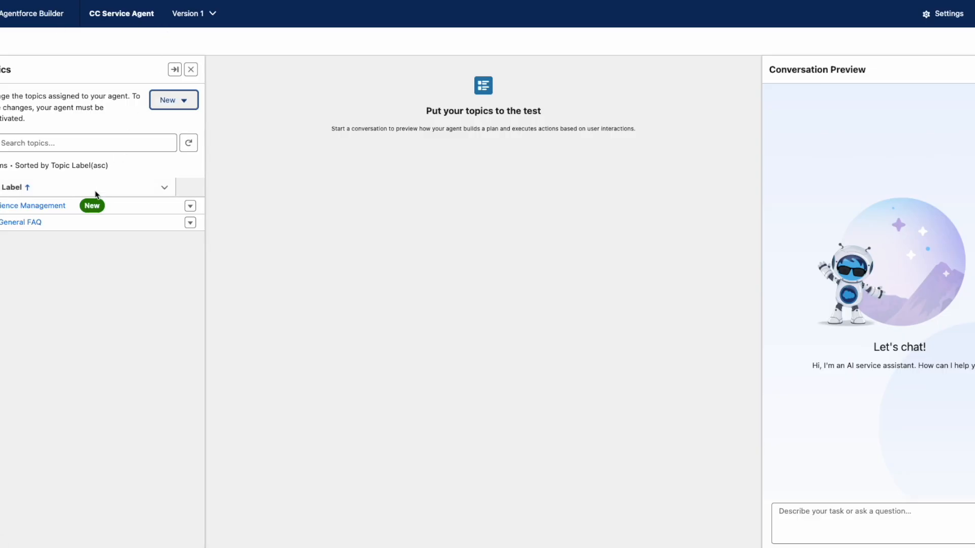
click(43, 206)
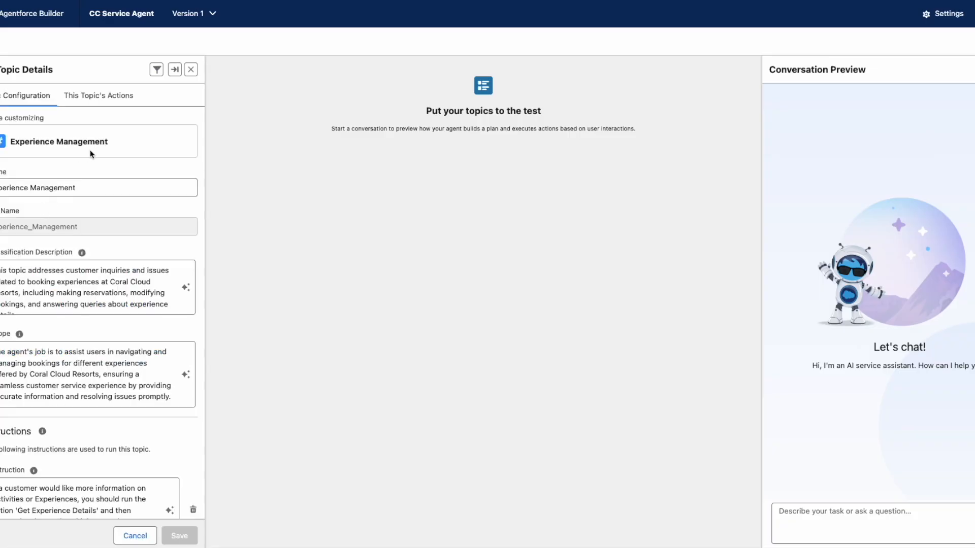
click(108, 96)
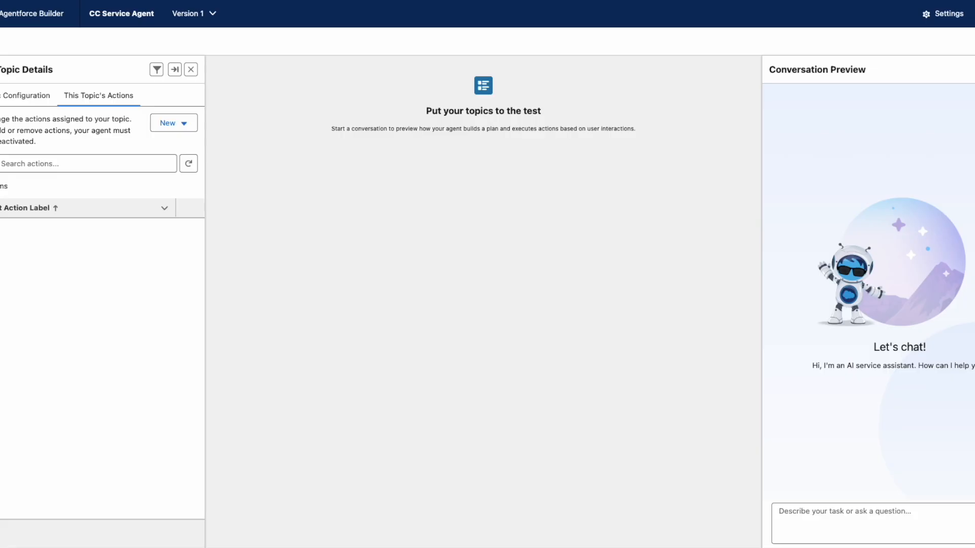
- Create a new agent action for the topic with reference type Flow and the Get Experience Details flow
click(172, 124)
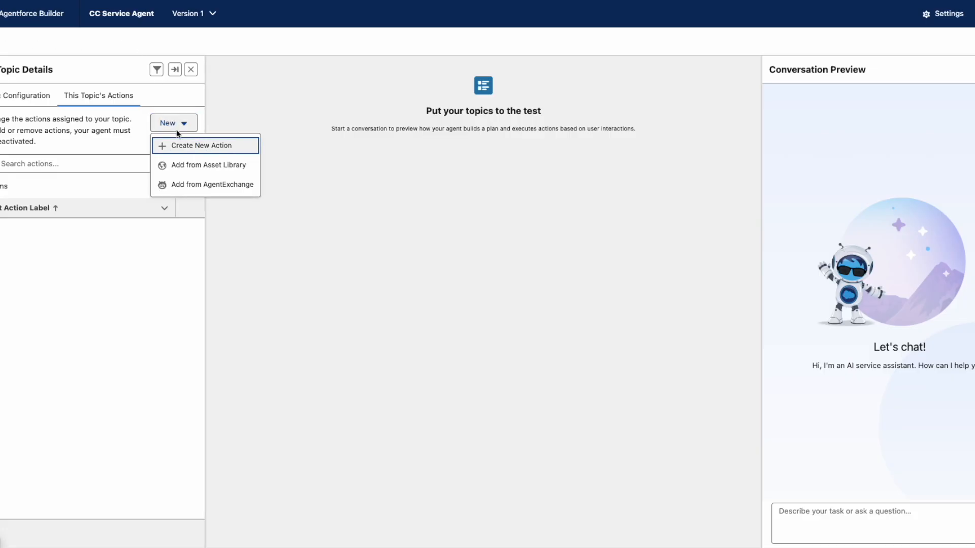
click(184, 148)
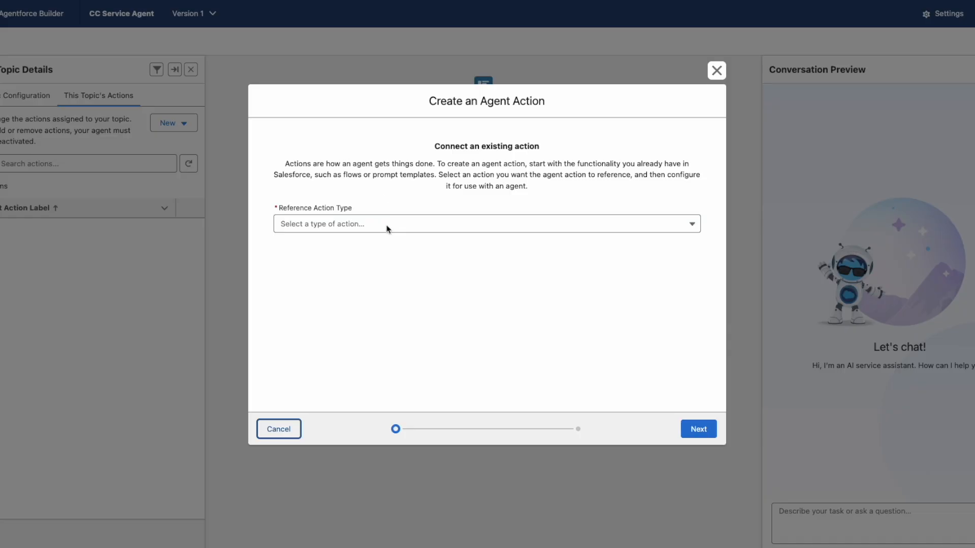
click(387, 226)
click(337, 291)
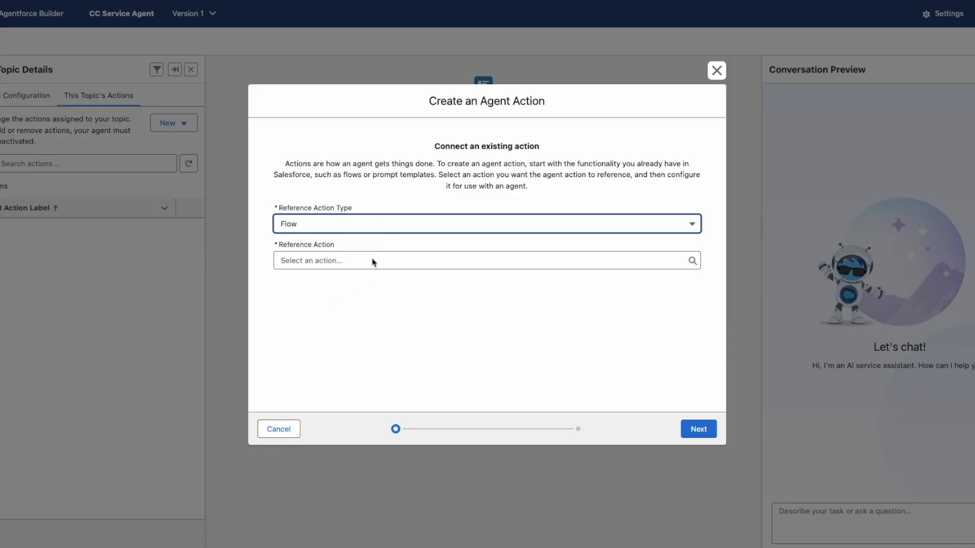
click(349, 263)
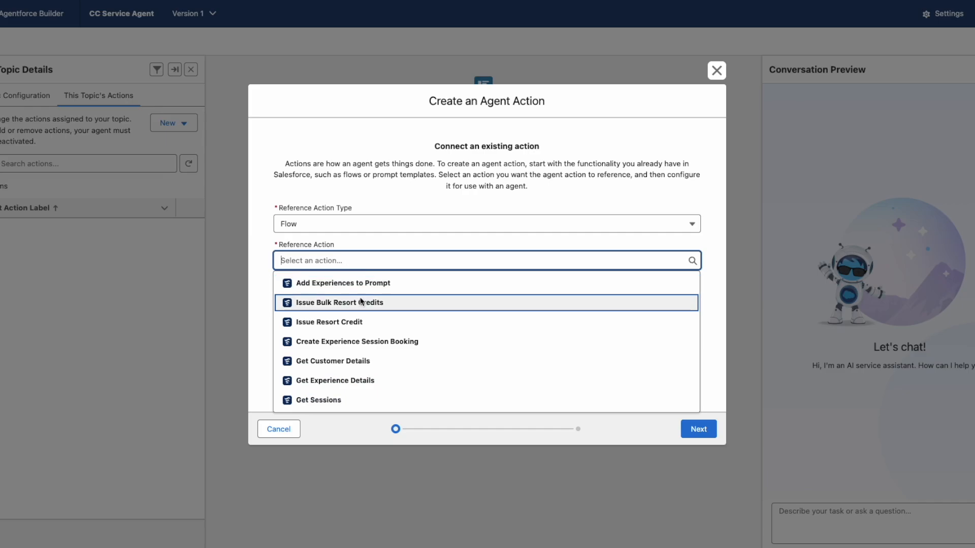
click(325, 382)
click(700, 430)
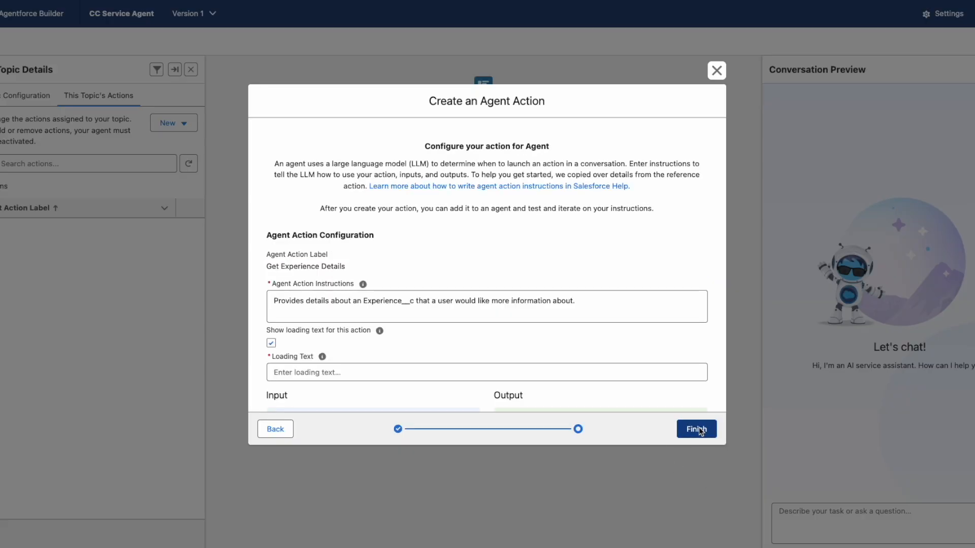
- Turn off loading text, require the experienceName input, show experienceRecord in the conversation, and finish the Get Experience Details action
click(270, 344)
scroll(404, 246, down, 5)
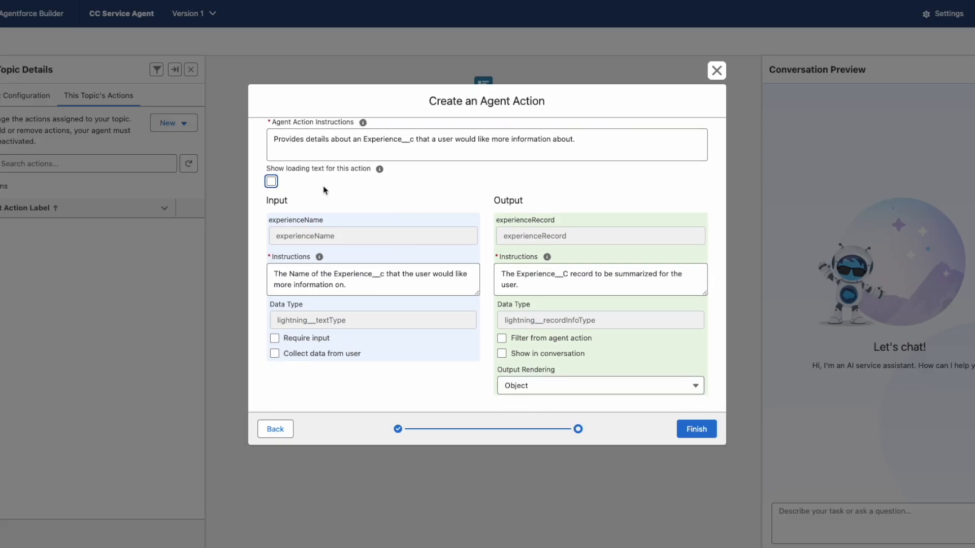
click(275, 339)
click(501, 353)
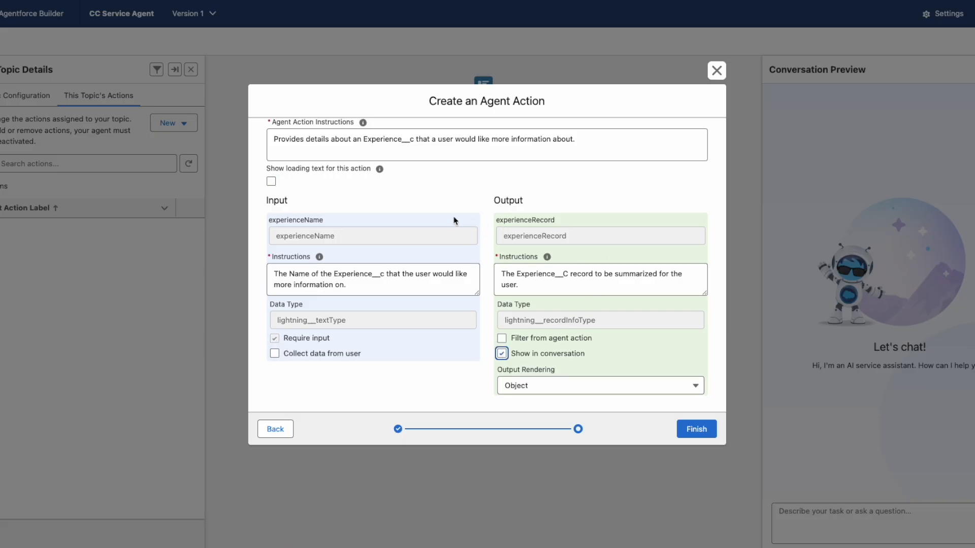
click(695, 431)
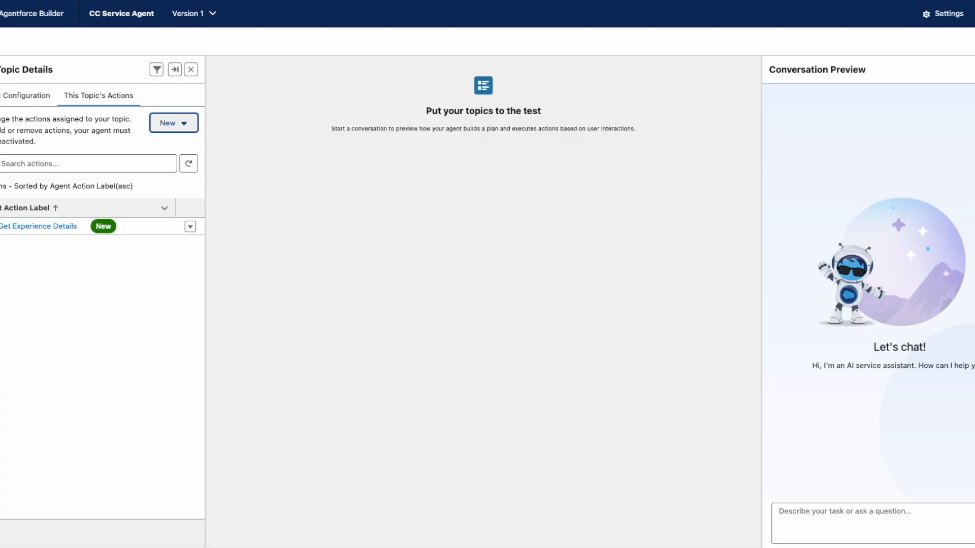
- Create another agent action for the topic with reference type Flow and the Get Customer Details flow
click(177, 126)
click(180, 146)
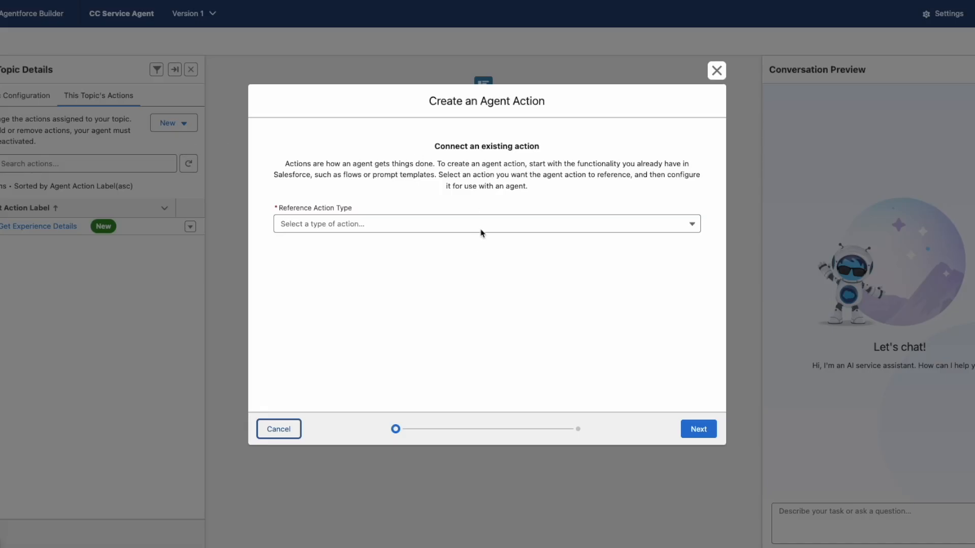
click(371, 231)
click(325, 286)
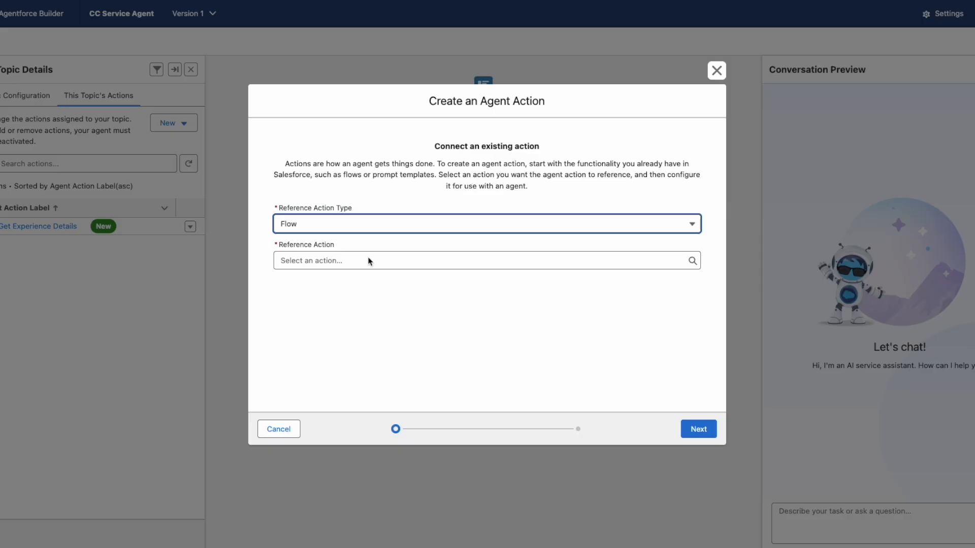
click(323, 261)
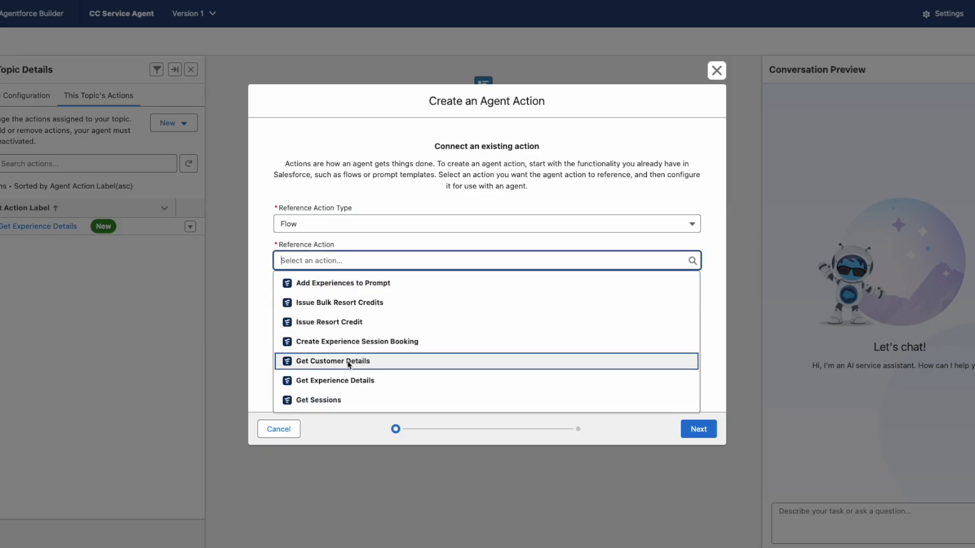
click(322, 362)
click(685, 432)
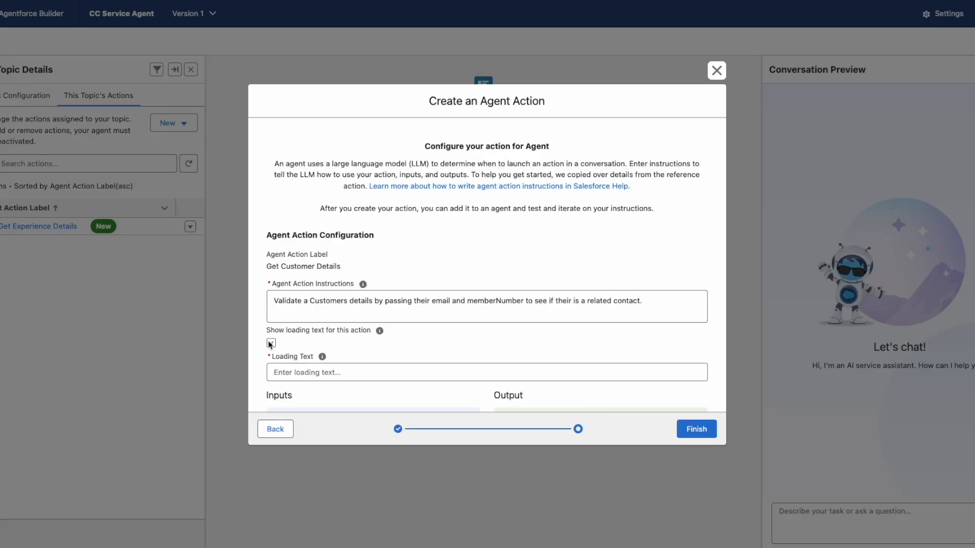
- Turn off loading text, require the email and memberNumber inputs, show contact in the conversation, and finish the Get Customer Details action
click(271, 343)
scroll(396, 241, down, 4)
scroll(436, 184, down, 1)
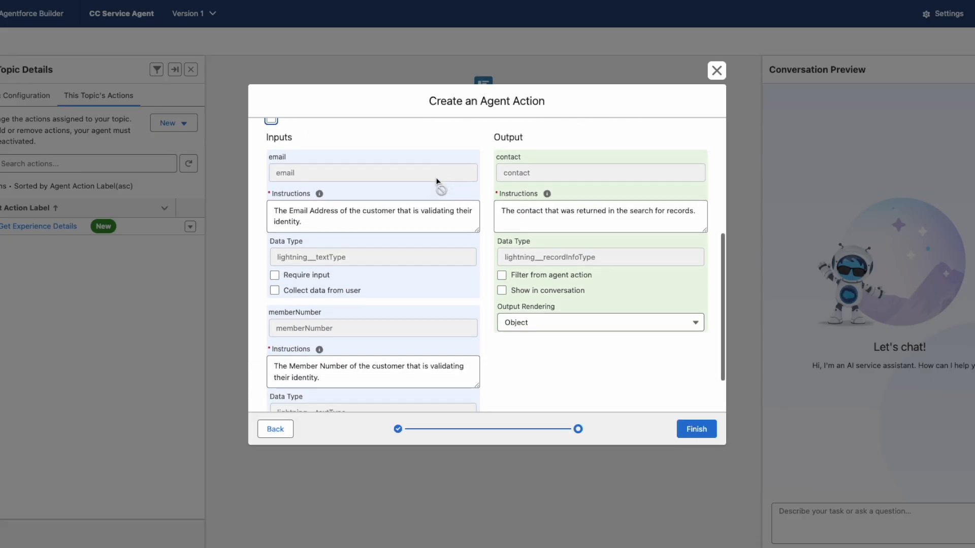
click(274, 276)
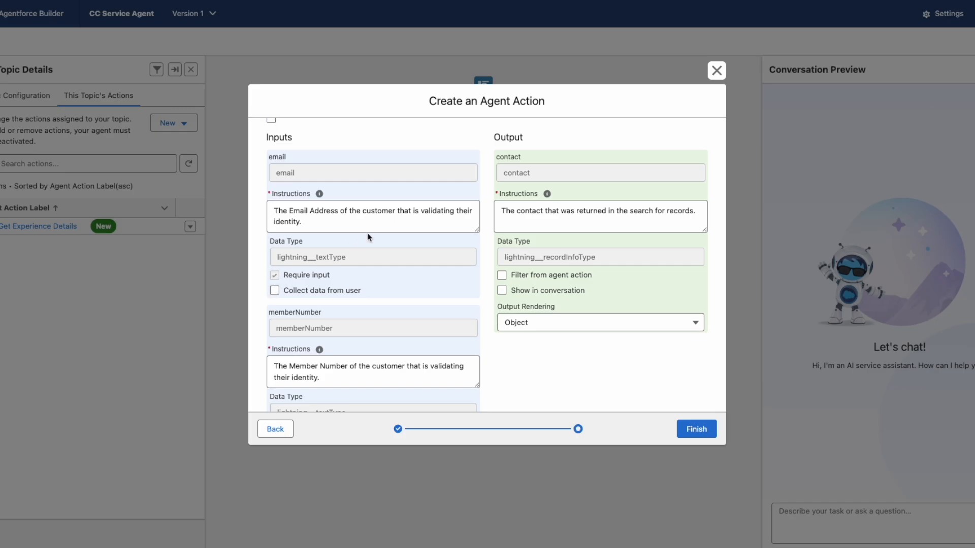
scroll(324, 287, down, 2)
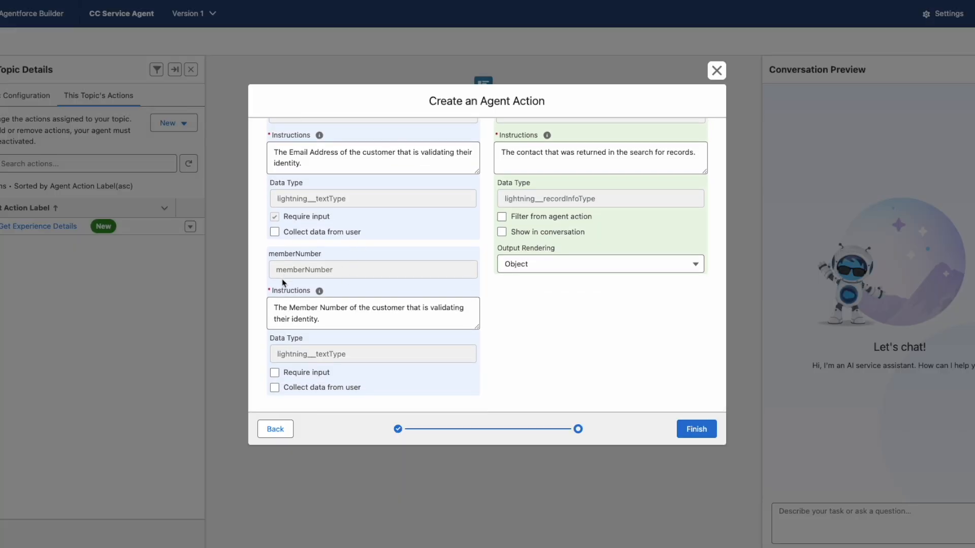
click(274, 373)
click(501, 232)
scroll(634, 325, up, 5)
scroll(634, 326, down, 4)
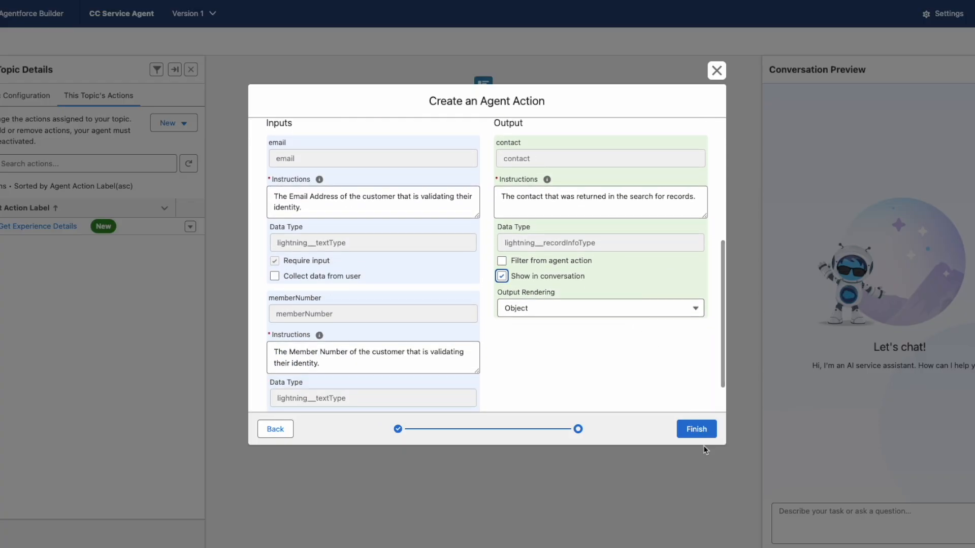
click(698, 431)
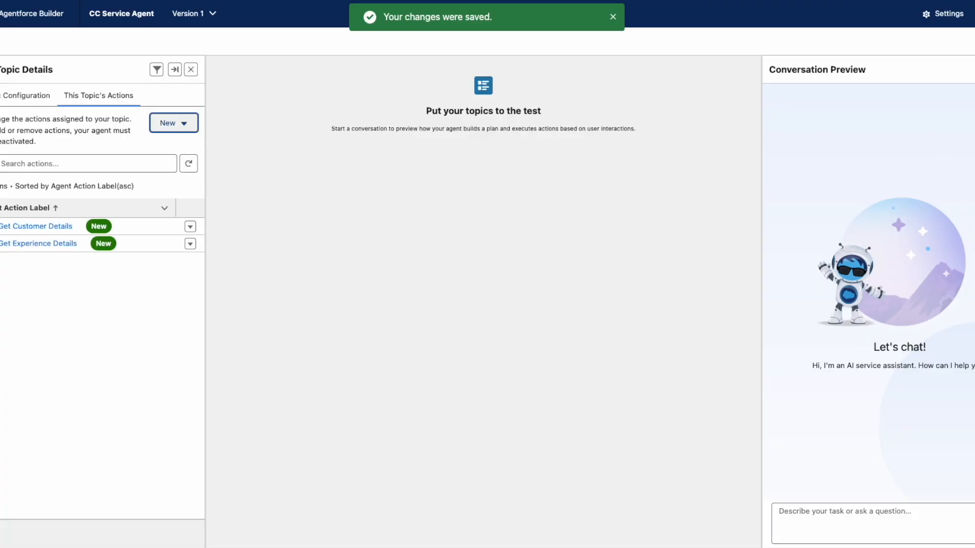
- Create another agent action for the topic with reference type Flow and the Get Sessions flow
click(167, 129)
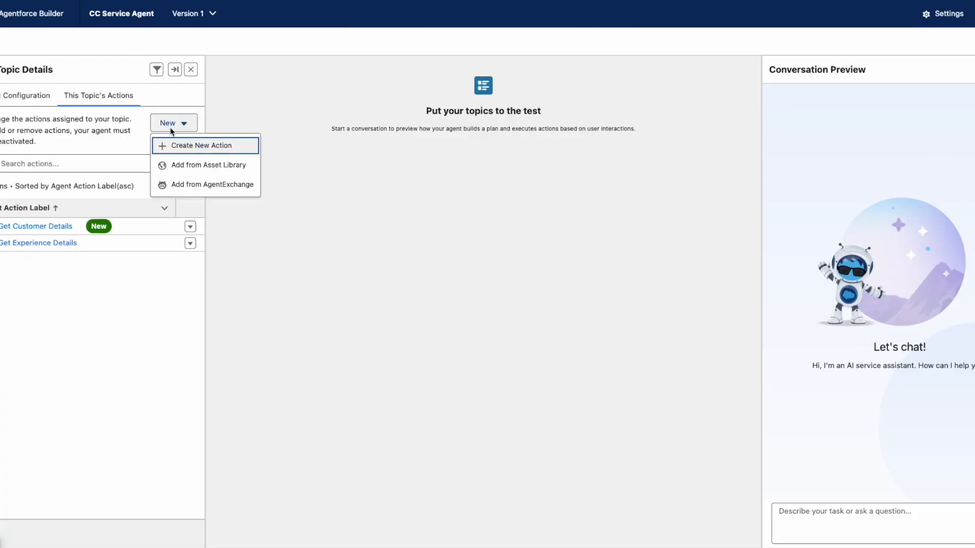
click(187, 152)
click(321, 223)
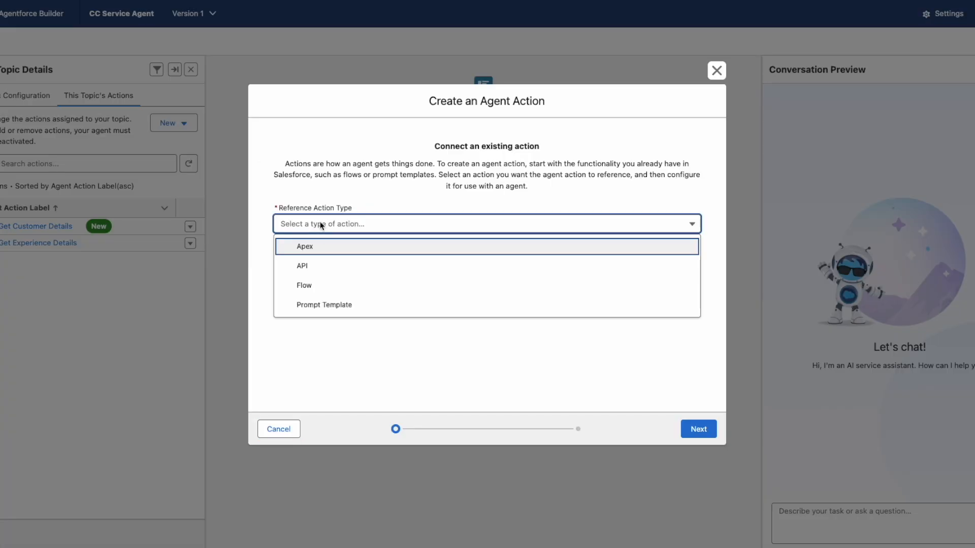
click(321, 288)
click(385, 265)
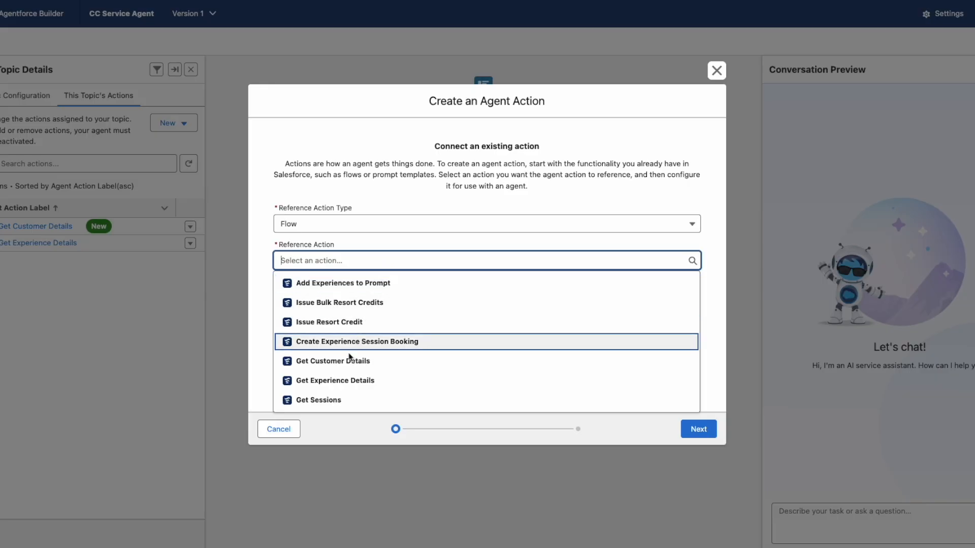
click(327, 400)
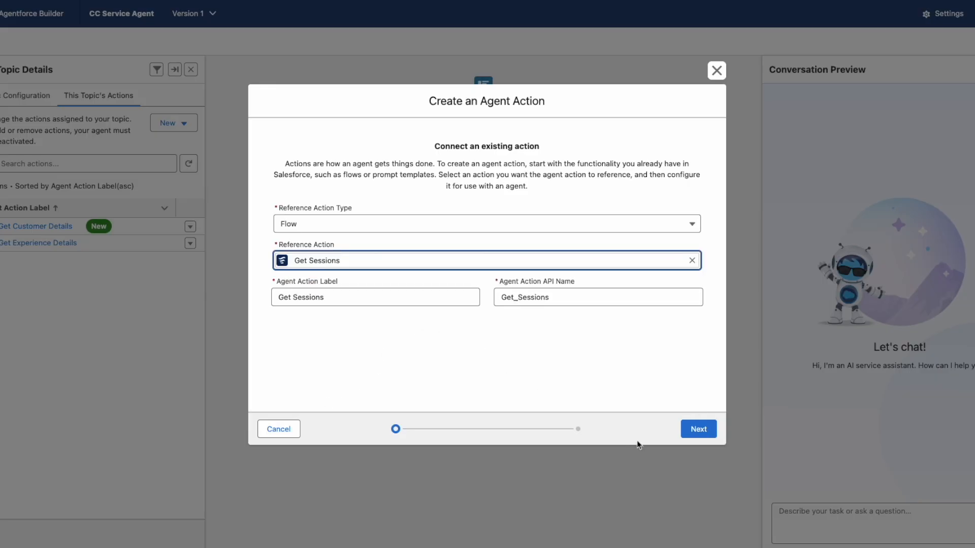
click(697, 433)
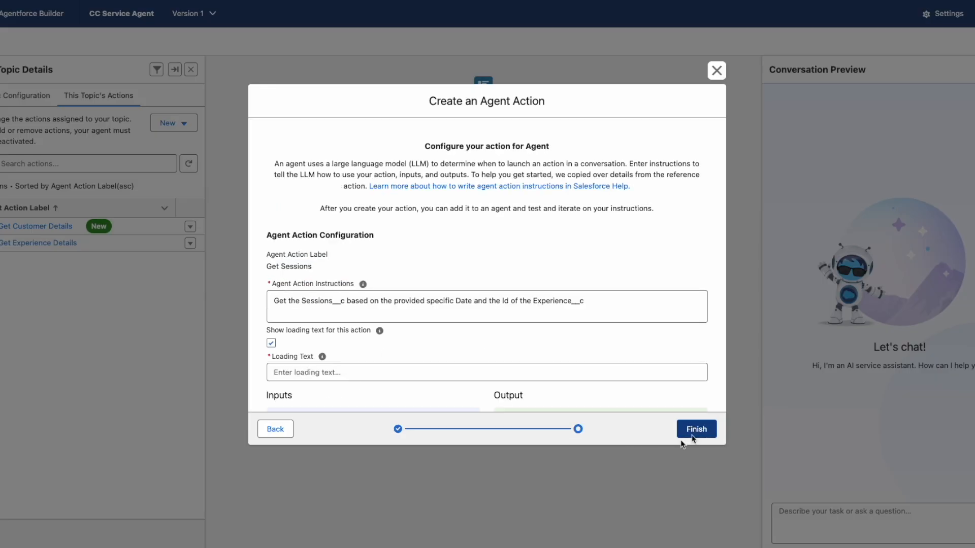
- Turn off loading text, require the experienceId and startDate inputs, show sessions in the conversation, and finish the Get Sessions action
click(271, 343)
scroll(400, 264, down, 5)
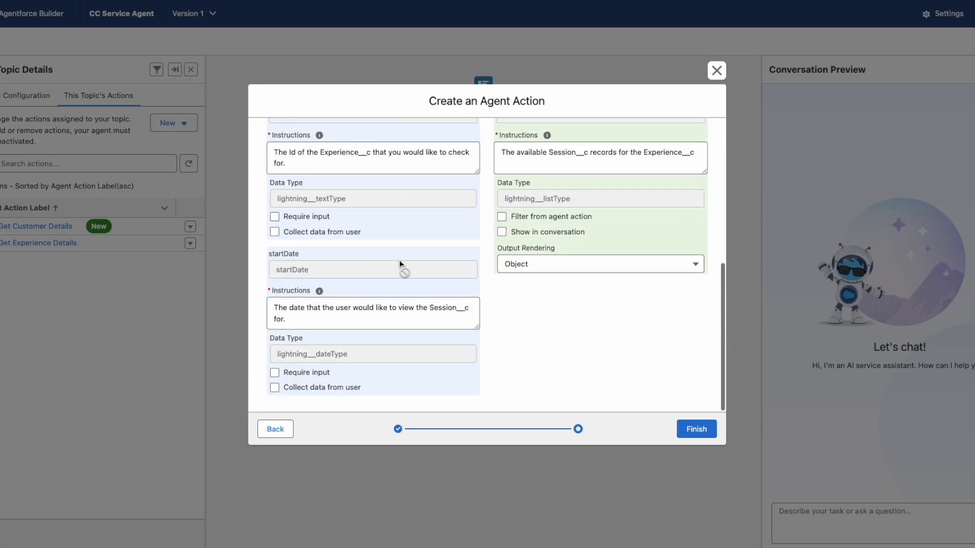
scroll(399, 264, up, 1)
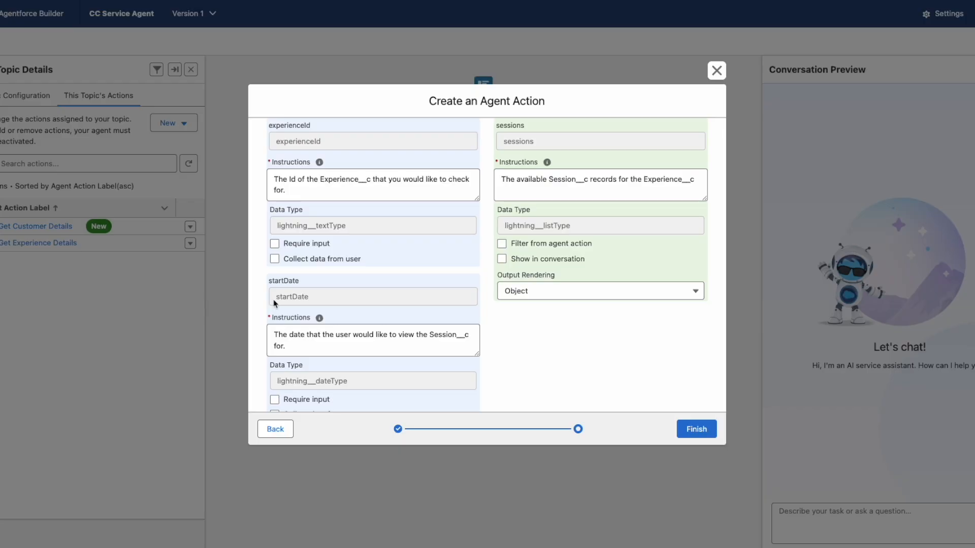
click(275, 244)
scroll(316, 248, down, 1)
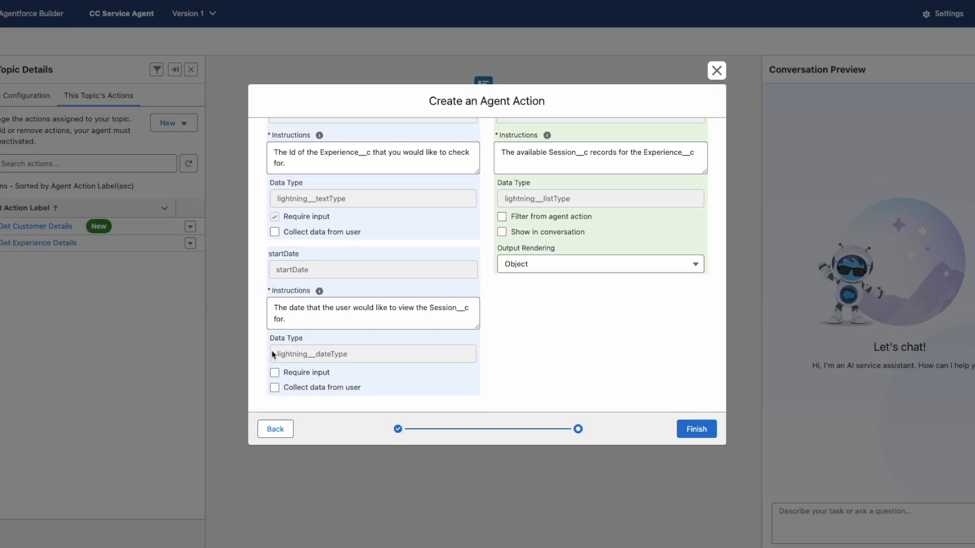
scroll(338, 379, up, 3)
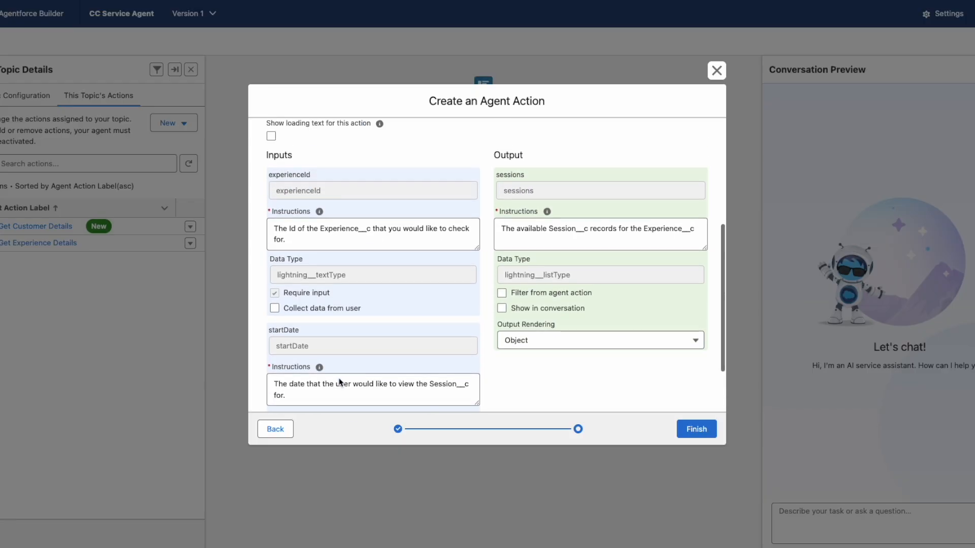
scroll(338, 378, down, 1)
scroll(550, 246, down, 2)
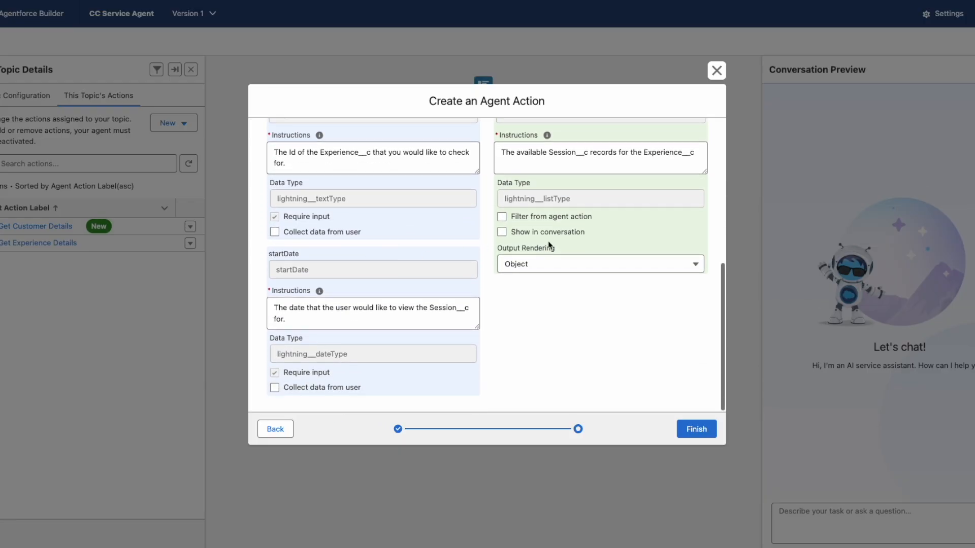
scroll(559, 319, up, 2)
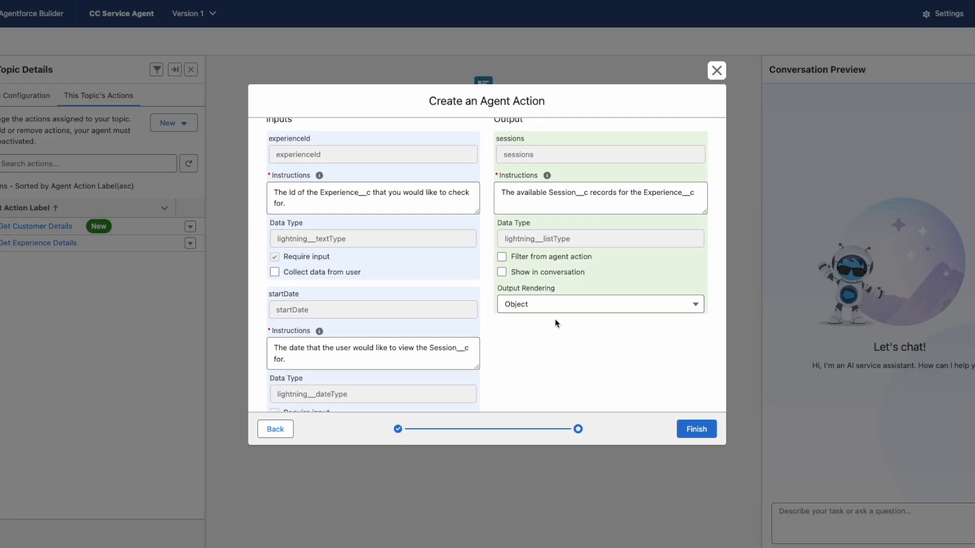
click(501, 273)
click(696, 430)
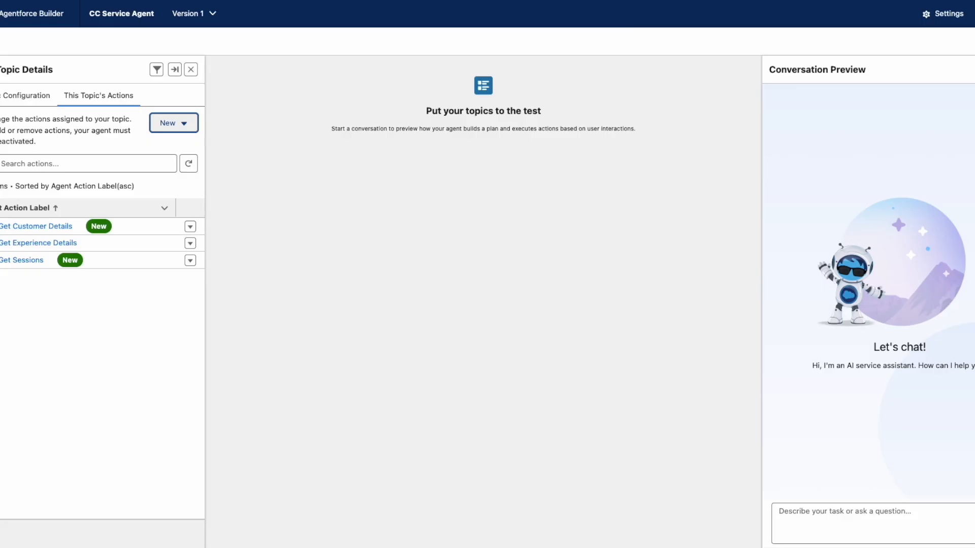
- Create another agent action for the topic with reference type Prompt Template and the Generate Personalized Schedule template
click(168, 125)
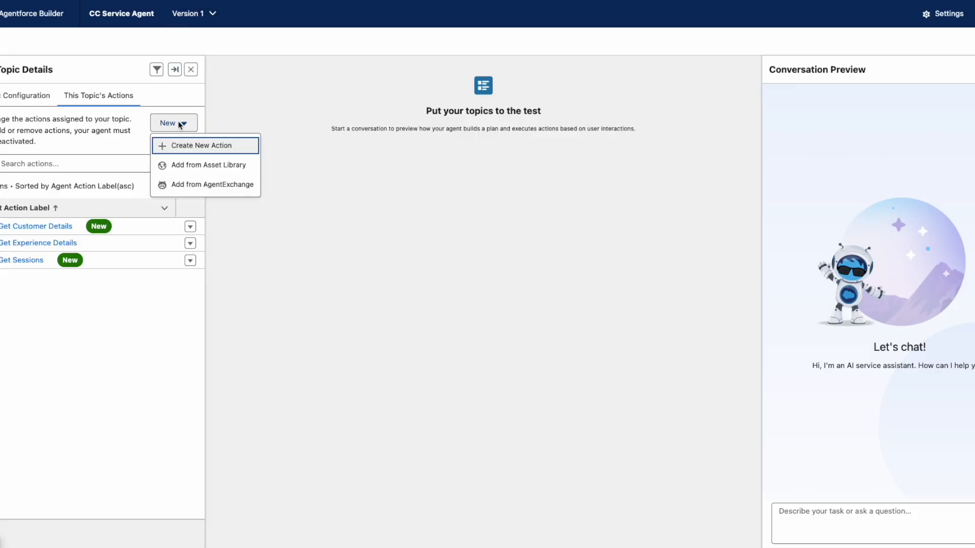
click(192, 145)
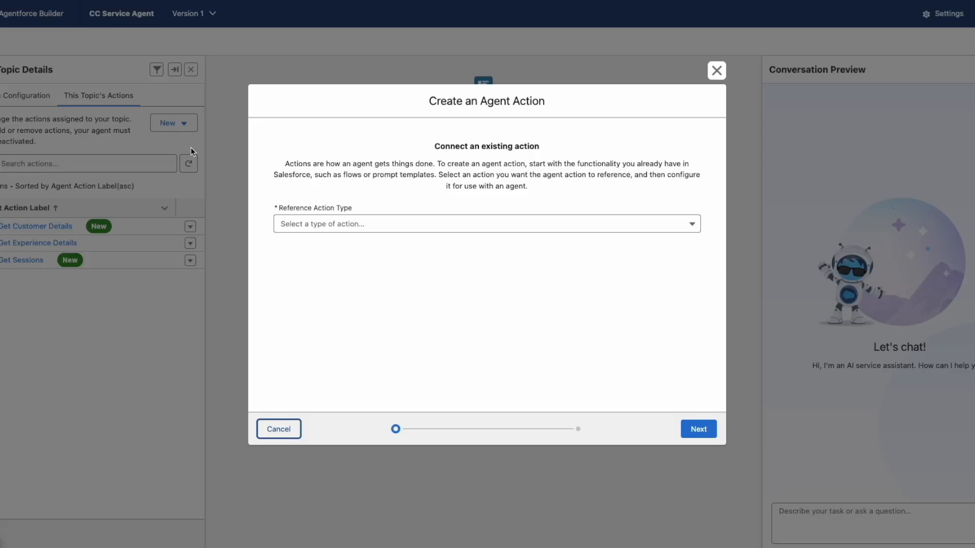
click(381, 226)
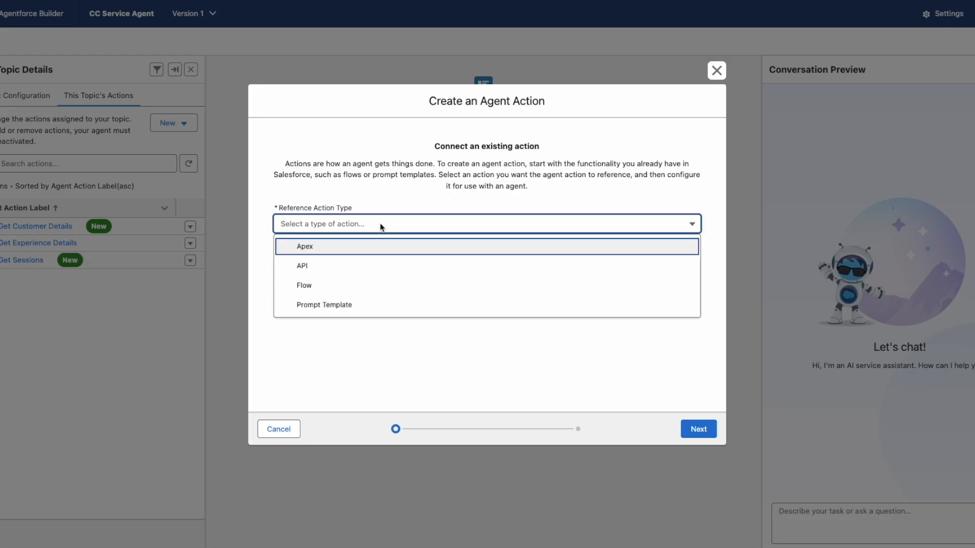
click(325, 306)
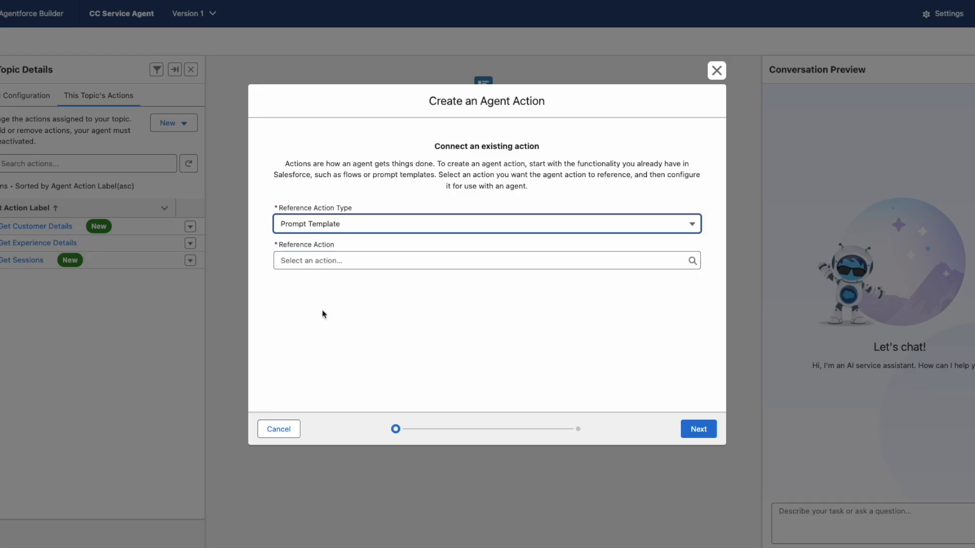
click(356, 261)
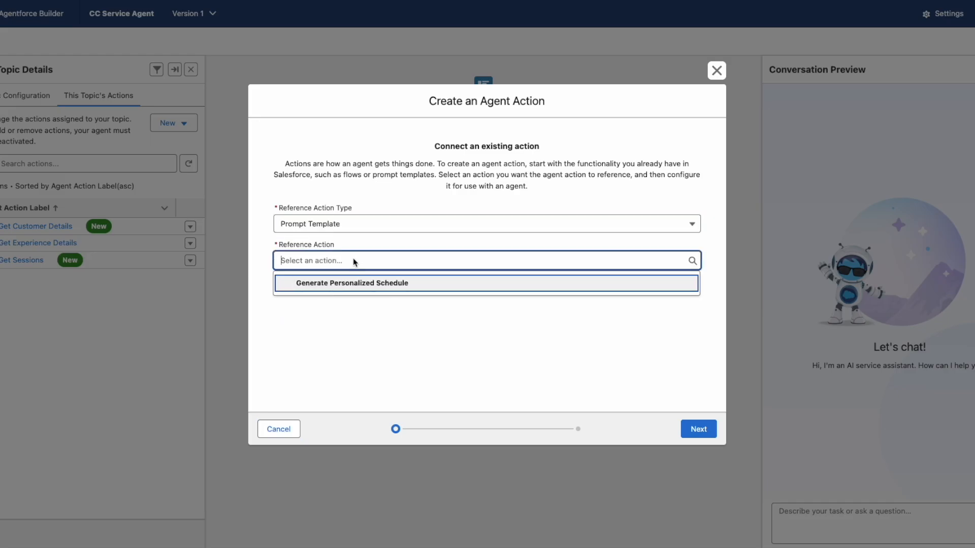
click(339, 285)
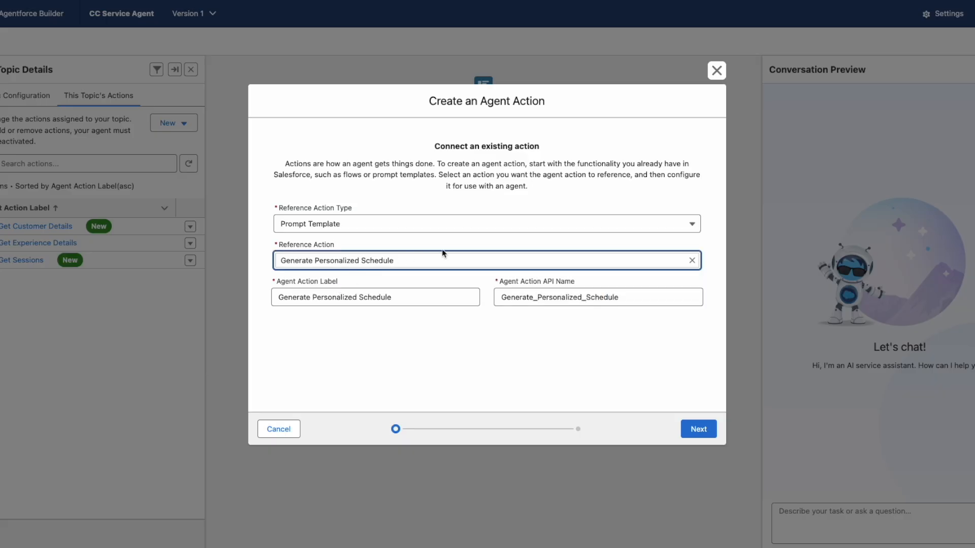
click(698, 429)
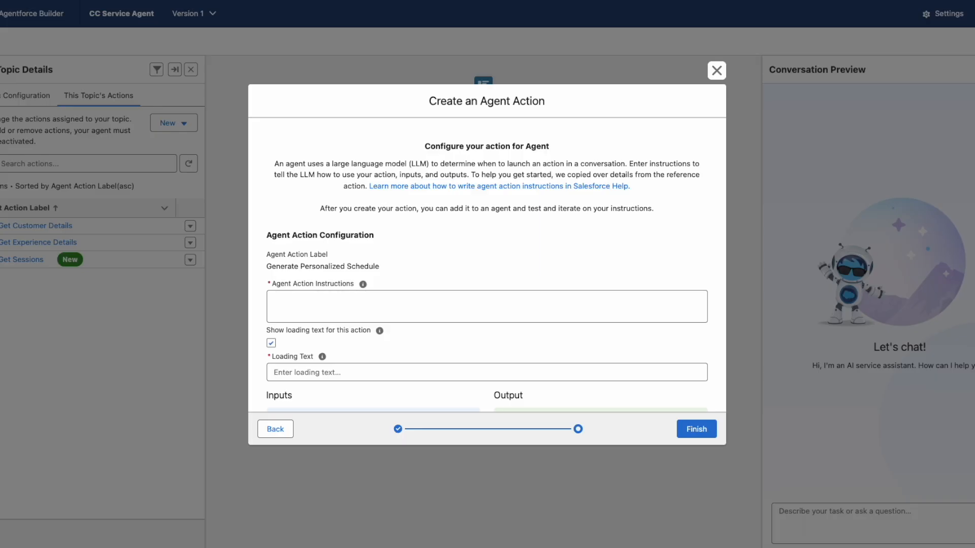
- Set the action instructions to "Generate a personalized schedule that includes the time and location of resort experiences that are available today, and that match the guest's interests."
click(318, 311)
text(Generate a personalized schedule that includes the time and location of resort experiences that are available today, and that match the guest's interests.)
- Turn off loading text, show the prompt response in the conversation, and try to finish the Generate Personalized Schedule action
click(271, 343)
scroll(462, 213, down, 5)
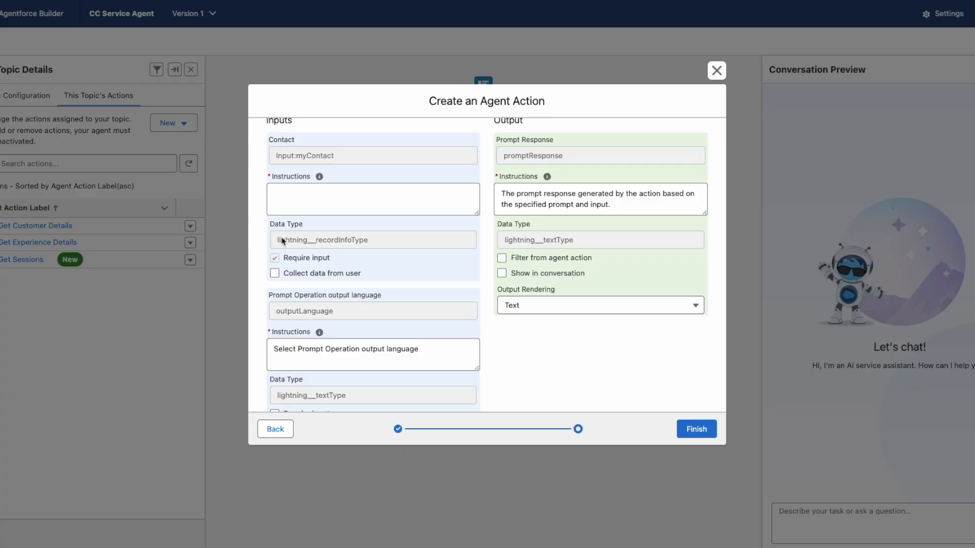
click(501, 274)
scroll(624, 380, up, 3)
scroll(624, 380, down, 3)
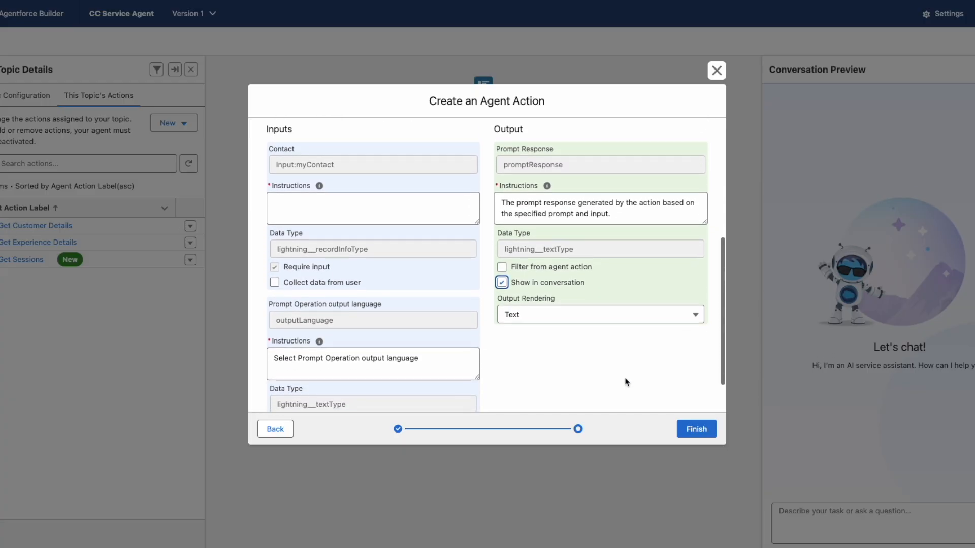
click(700, 434)
- Check the action's required fields, try to require the outputLanguage input, and try again to finish the action
scroll(482, 341, up, 5)
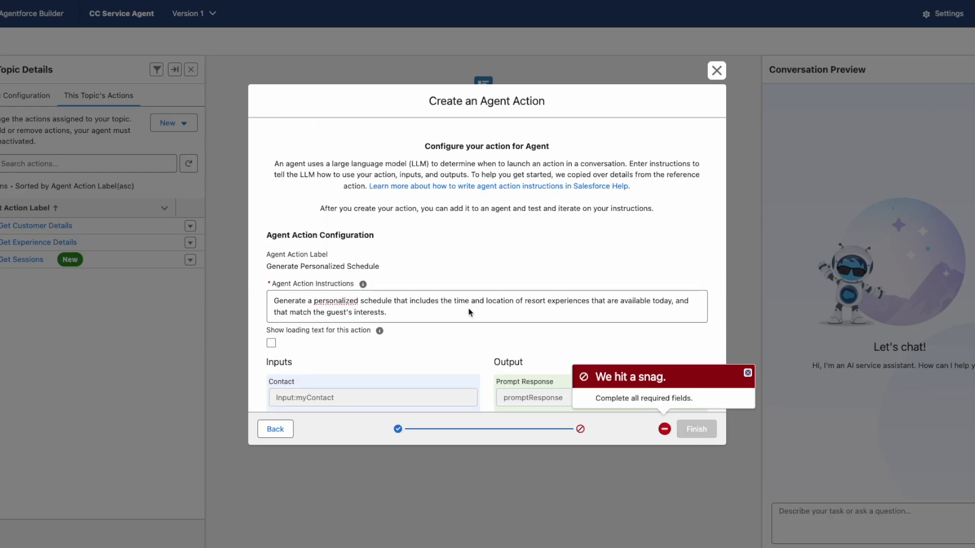
scroll(470, 312, down, 4)
scroll(469, 312, down, 6)
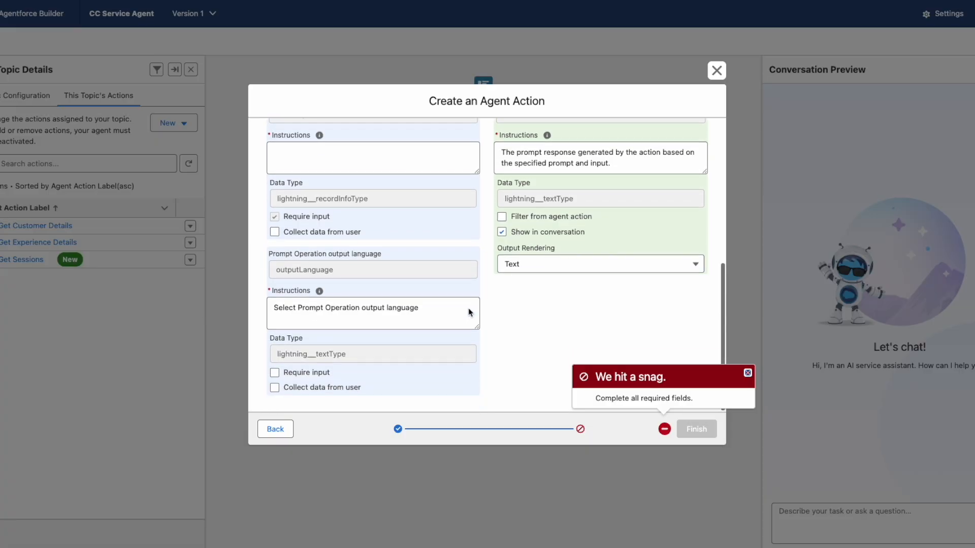
click(274, 372)
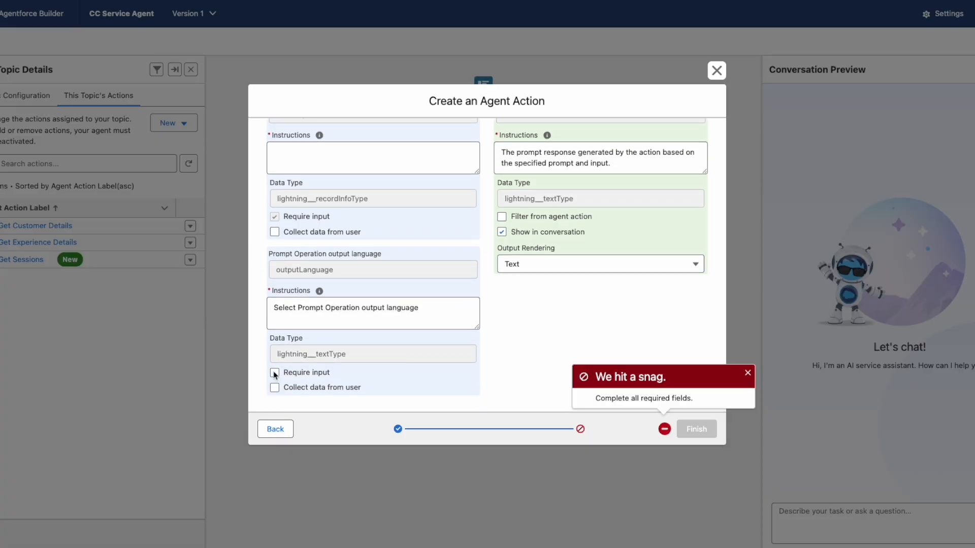
click(694, 428)
- Paste Contact input instructions requiring valid JSON of the contact info chained from the Get Customer Details action, and require the outputLanguage input
scroll(532, 330, up, 10)
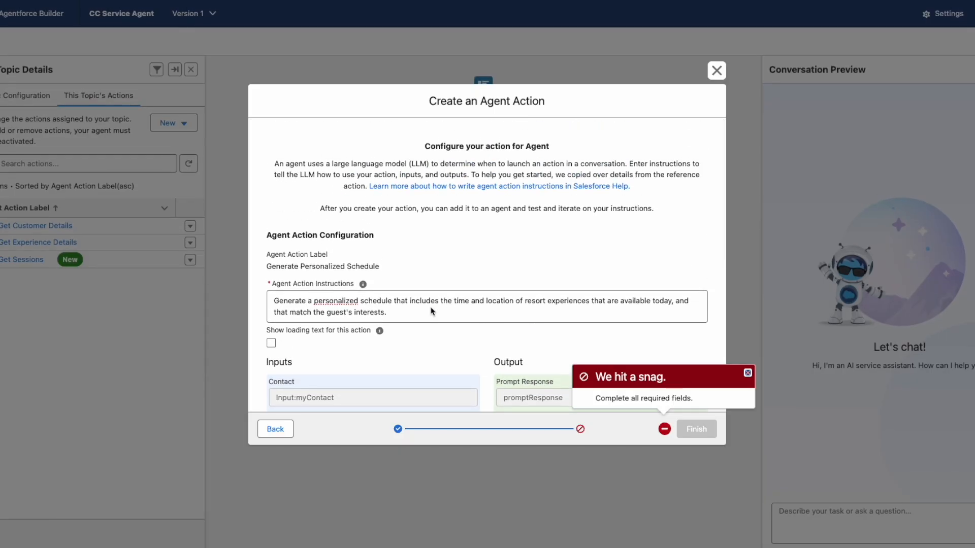
scroll(442, 282, down, 3)
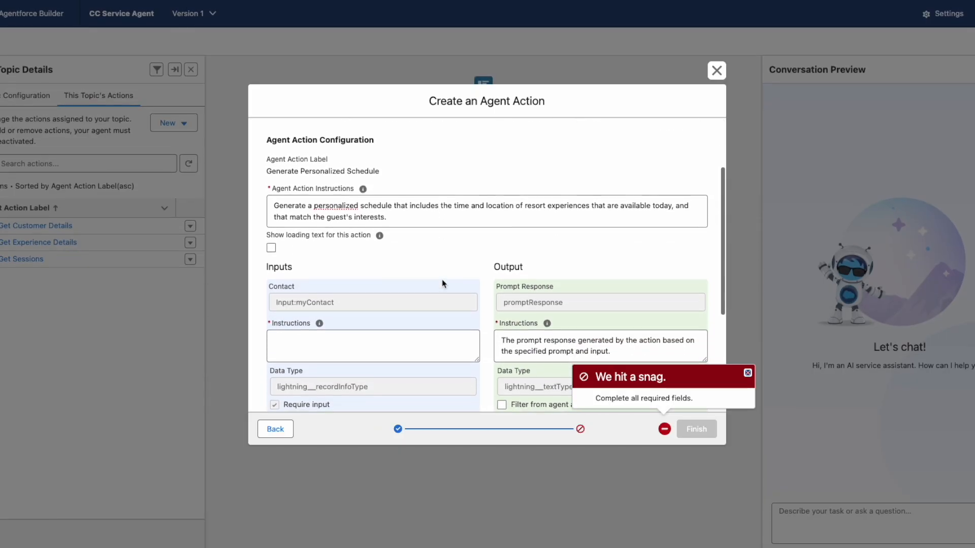
scroll(351, 249, down, 3)
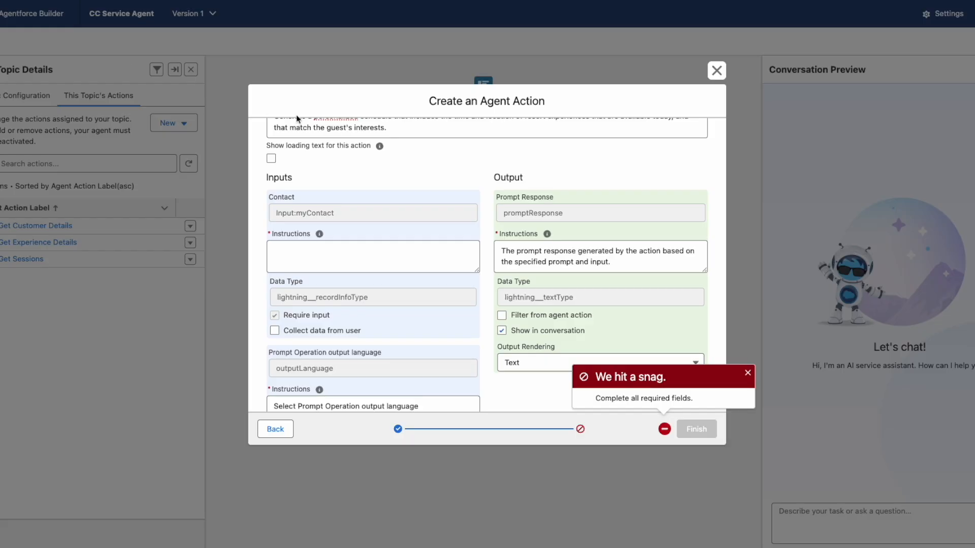
click(291, 253)
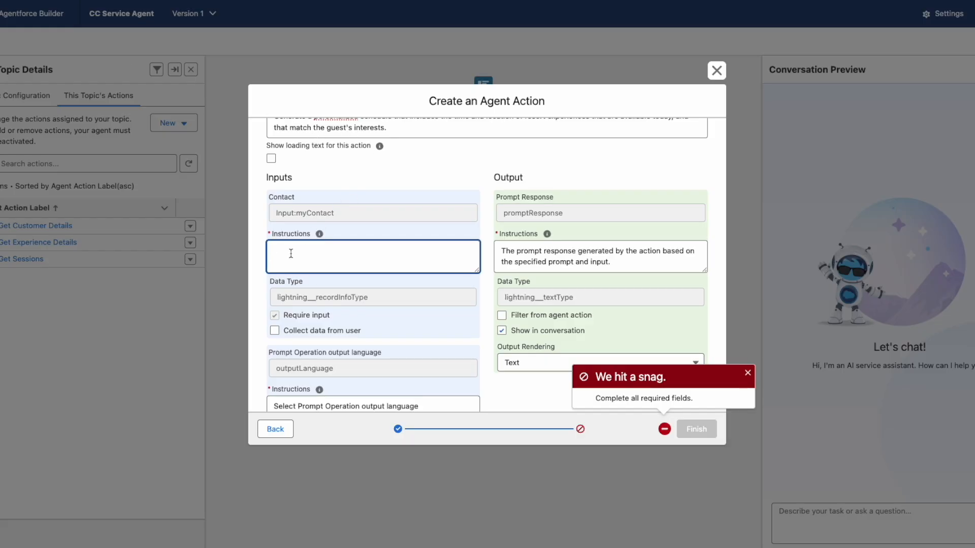
key(ctrl+v)
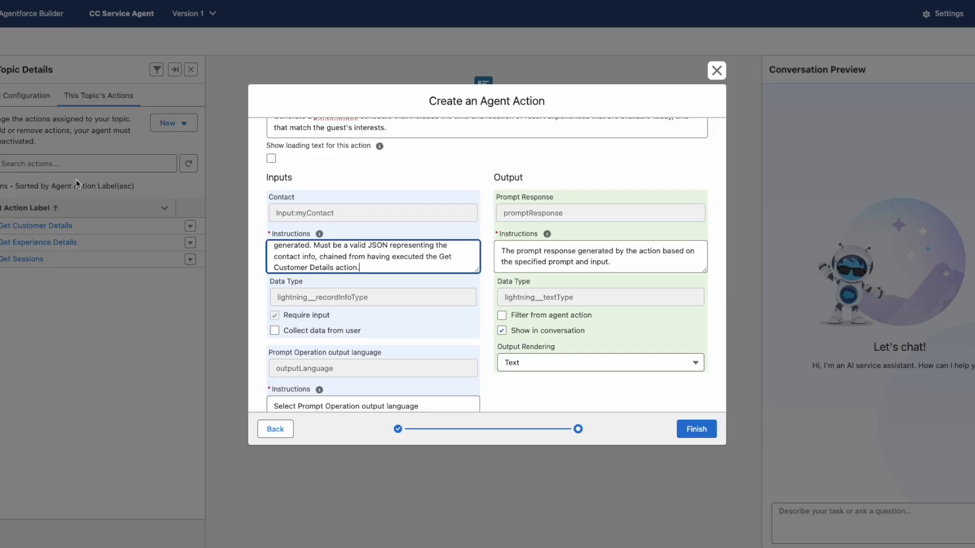
scroll(332, 315, down, 2)
click(277, 373)
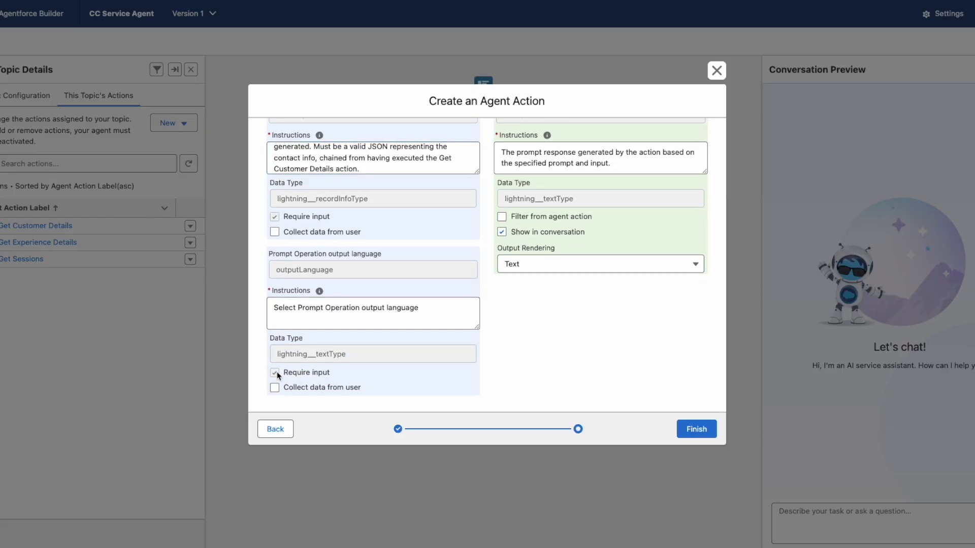
- Review the input and output settings and finish creating the Generate Personalized Schedule action
scroll(482, 340, up, 3)
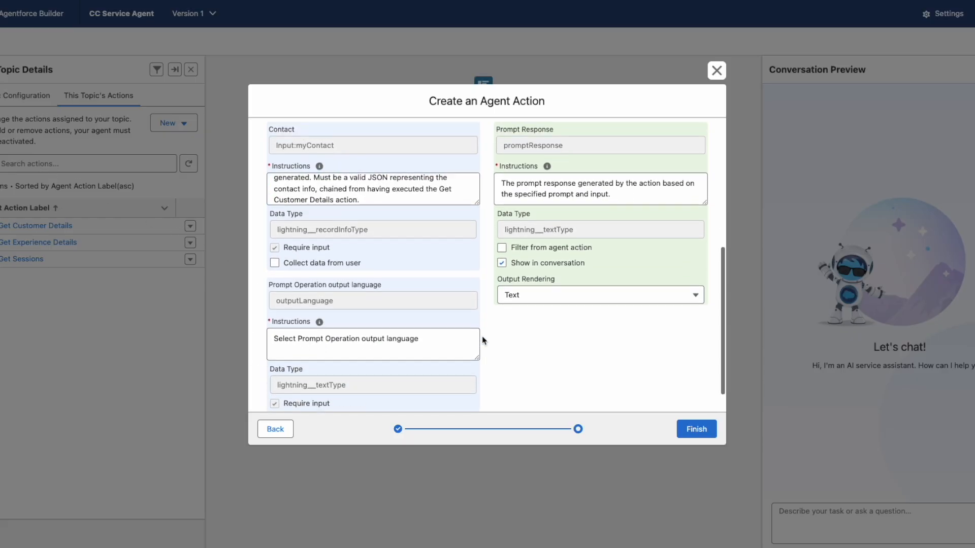
scroll(483, 340, down, 3)
click(696, 429)
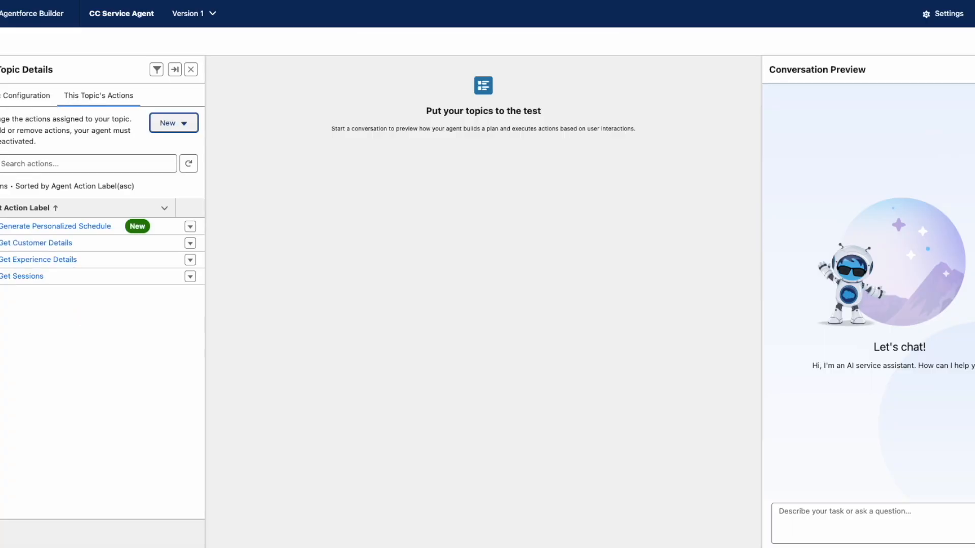
- Start a new topic action that references the Create Experience Session Booking flow, and continue to its configuration
click(180, 123)
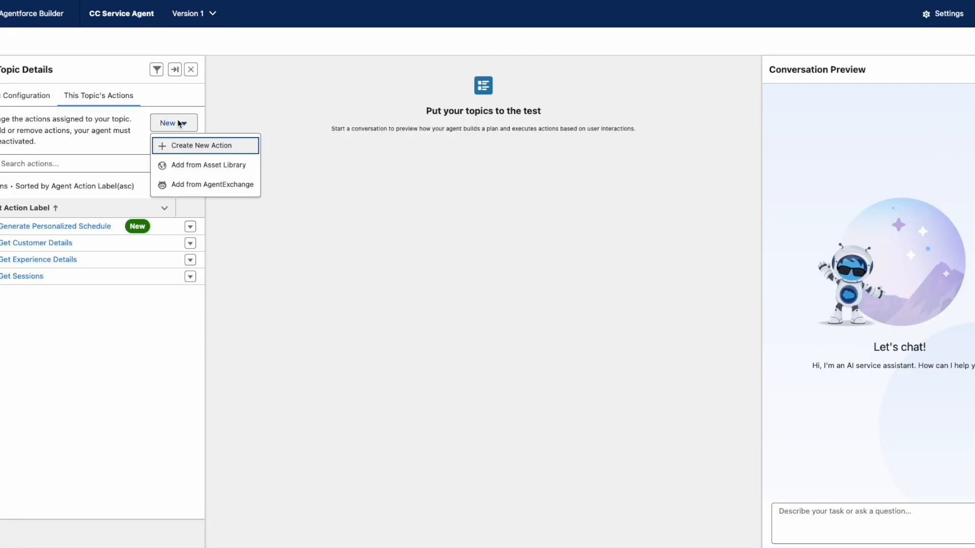
click(195, 146)
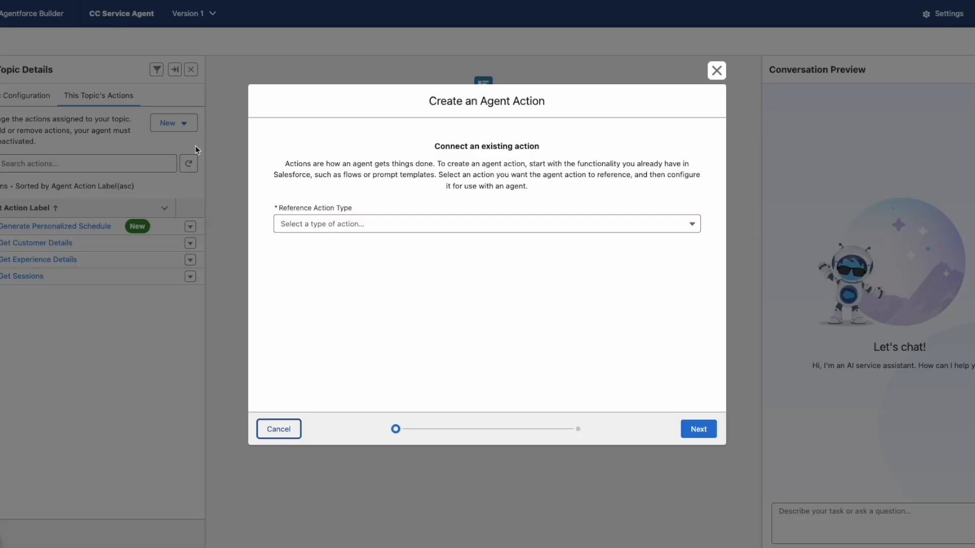
click(301, 224)
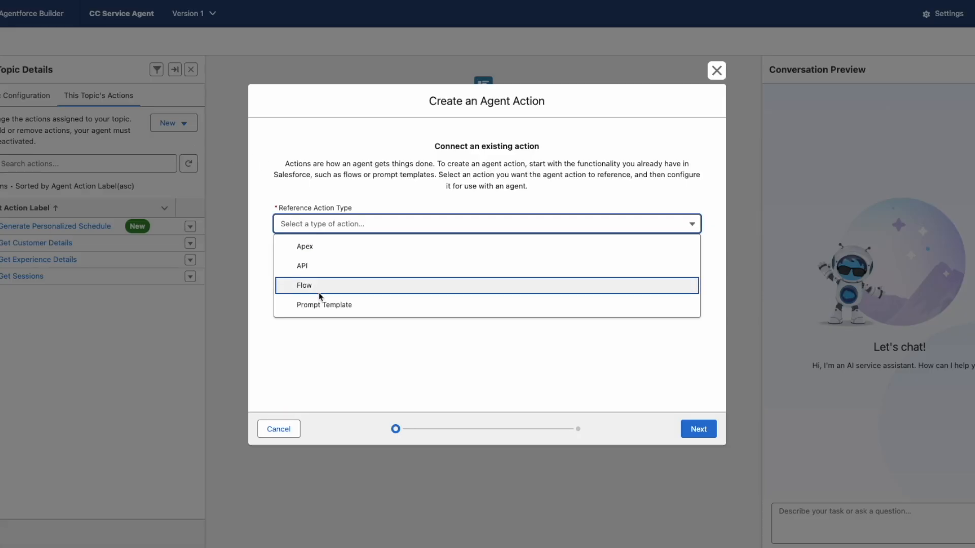
click(320, 286)
click(369, 263)
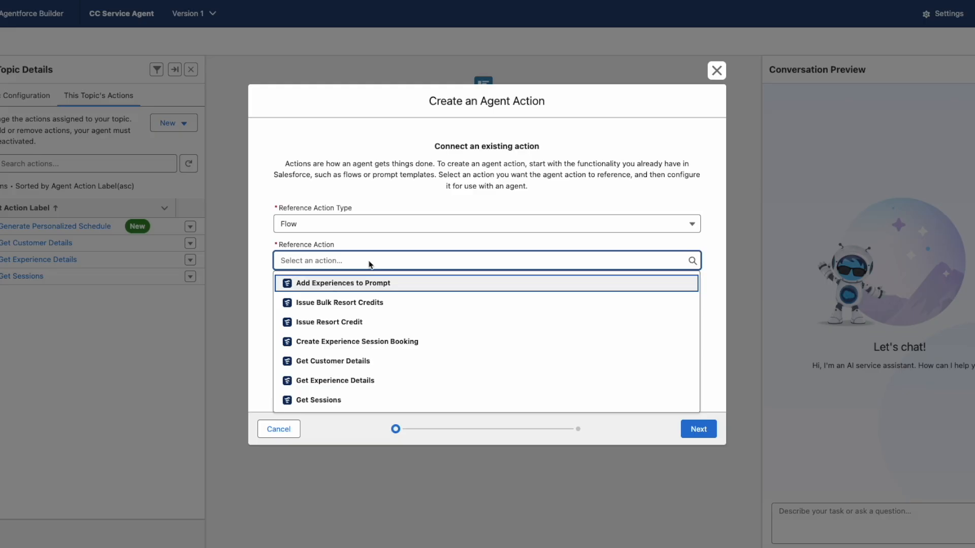
click(355, 341)
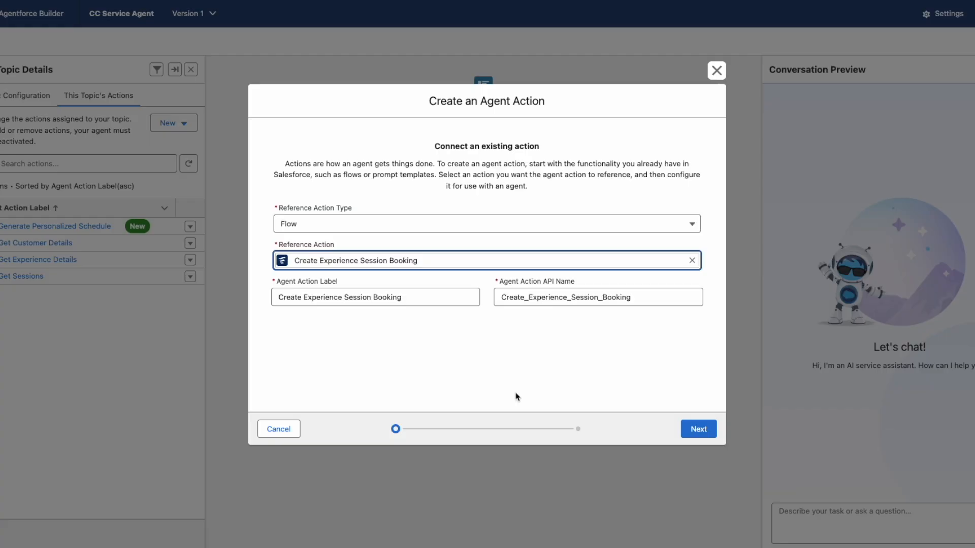
click(697, 430)
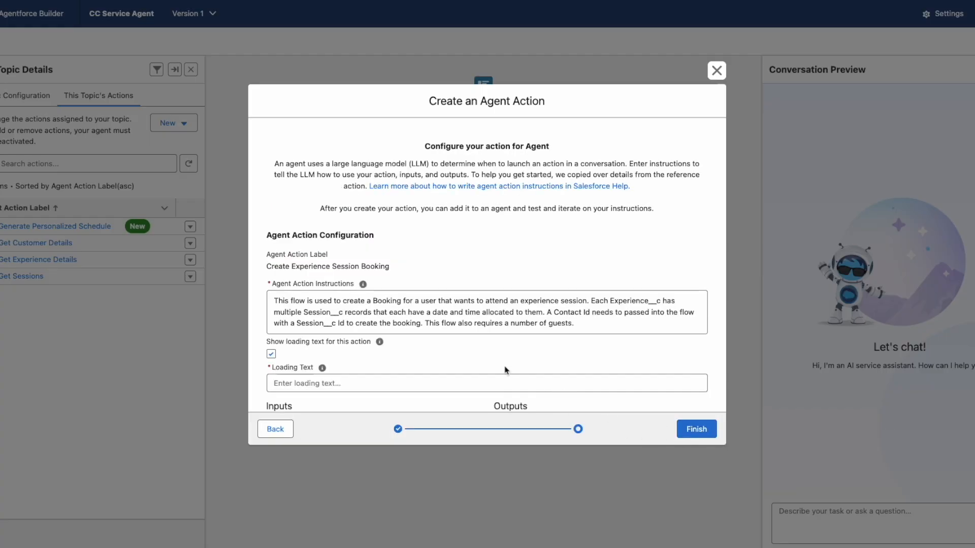
- Turn off loading text for the booking action and require the Contact_Id input
click(271, 353)
scroll(374, 194, down, 5)
scroll(371, 194, up, 1)
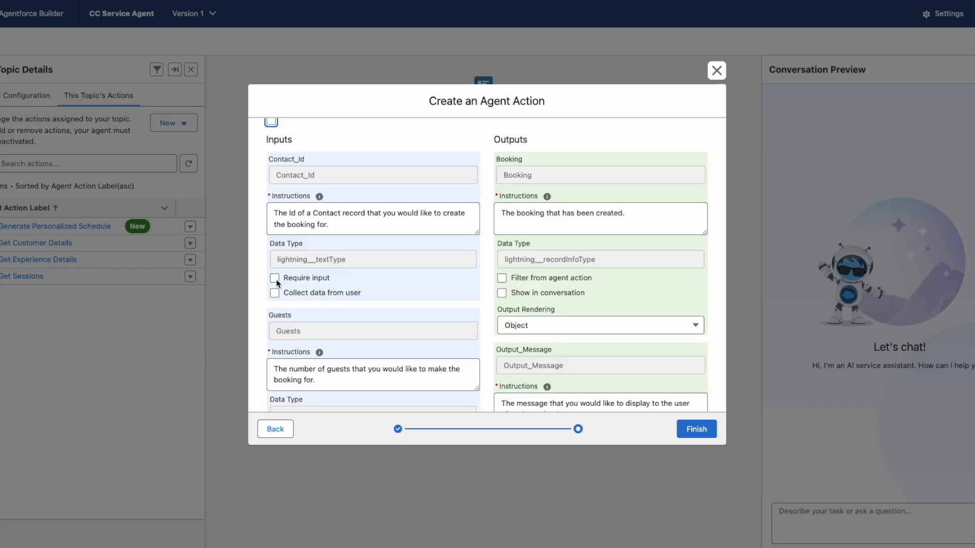
scroll(385, 264, down, 4)
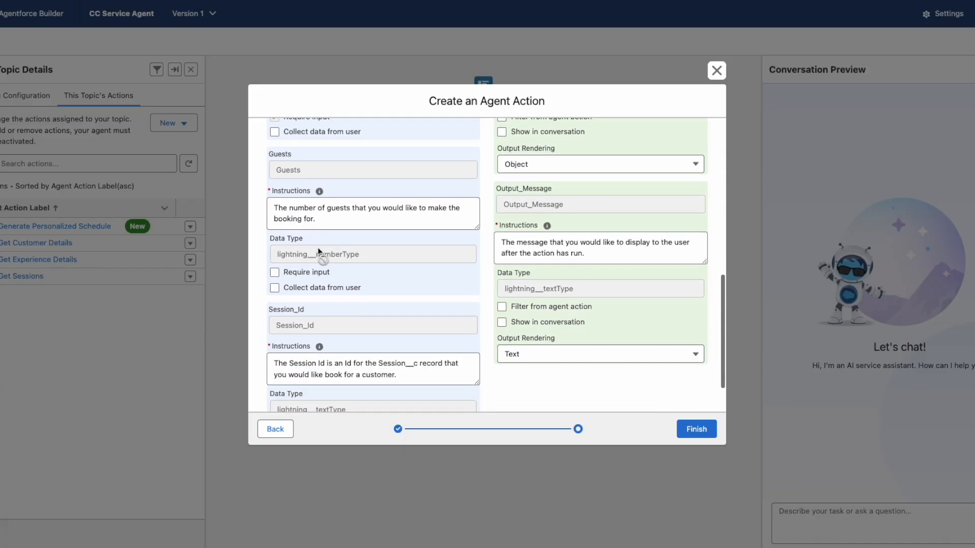
- Require the Guests input and collect it from the user, and require the Session_Id input
click(274, 273)
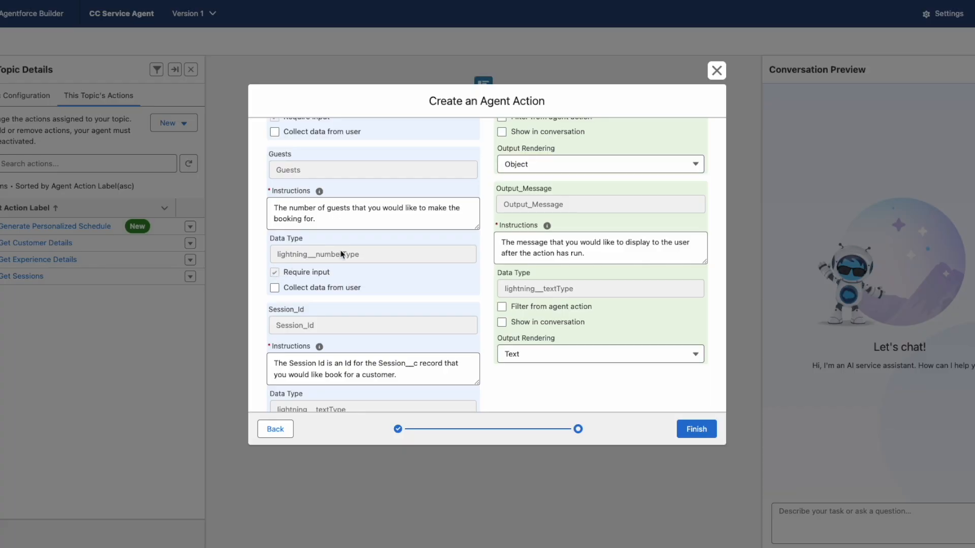
click(274, 288)
scroll(425, 263, up, 1)
scroll(425, 263, down, 3)
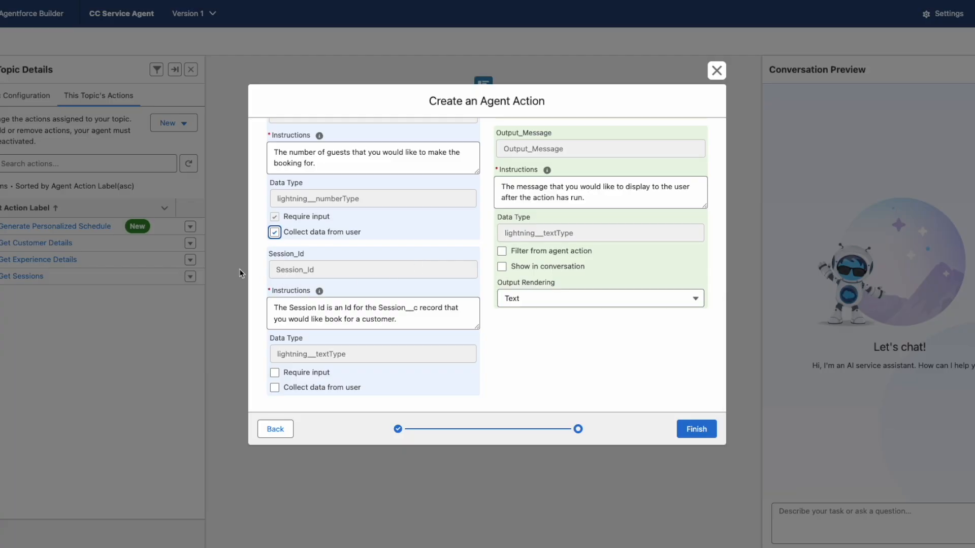
click(274, 373)
- Show the Booking and Output_Message outputs in the conversation and finish creating the Create Experience Session Booking action
scroll(487, 329, up, 5)
click(502, 293)
scroll(591, 235, down, 3)
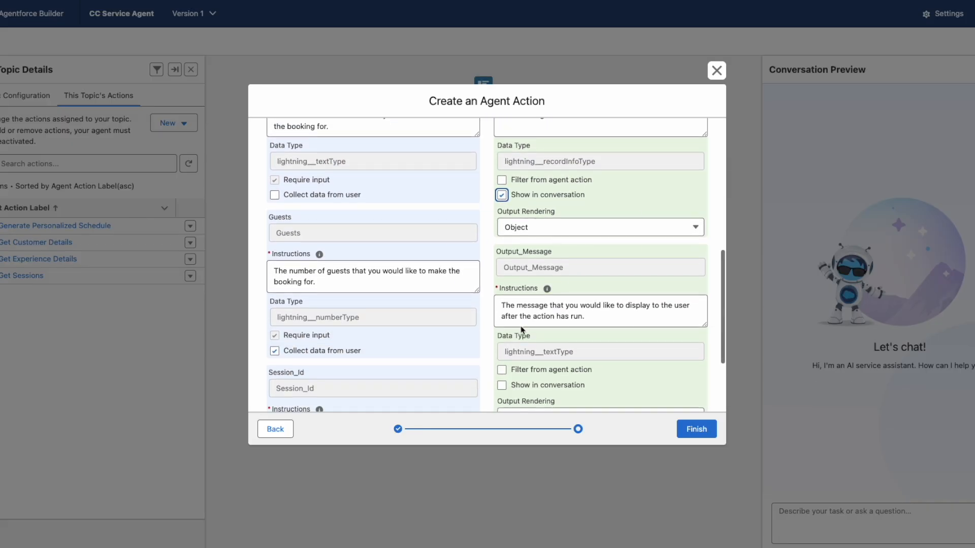
scroll(540, 312, down, 2)
click(501, 337)
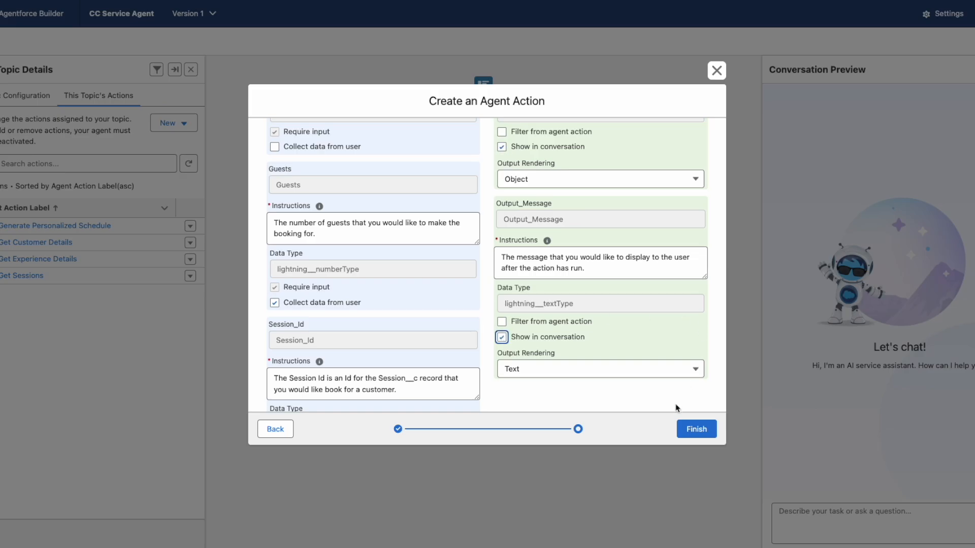
click(700, 432)
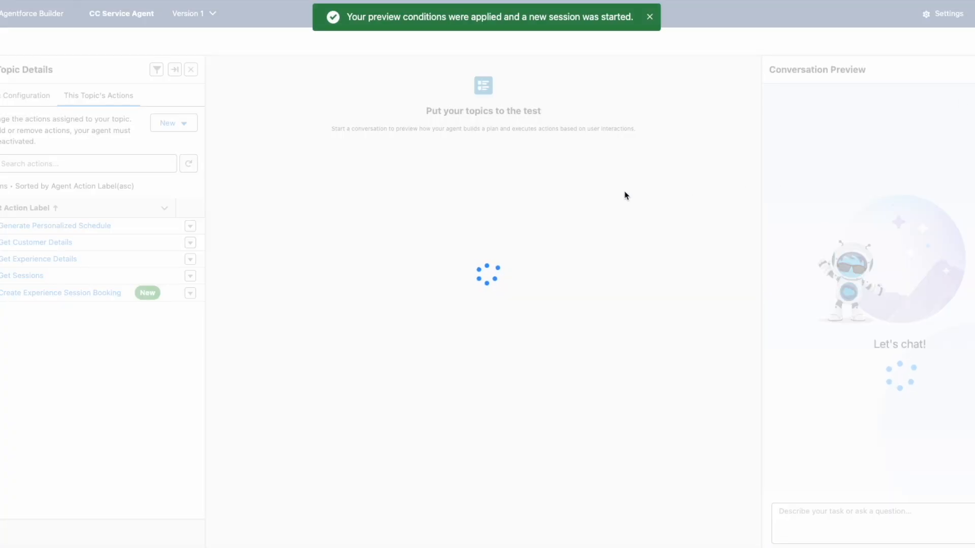
click(652, 20)
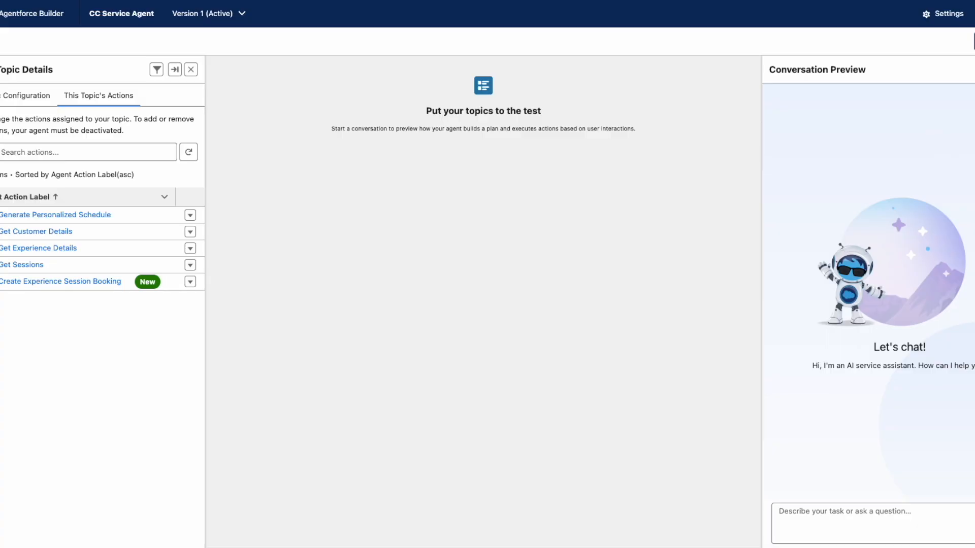
- Ask the agent in the preview "Can you let me know more about the full moon beach party experience?"
click(795, 516)
text(Can you let me know more about the full moon beach party experience?)
key(Return)
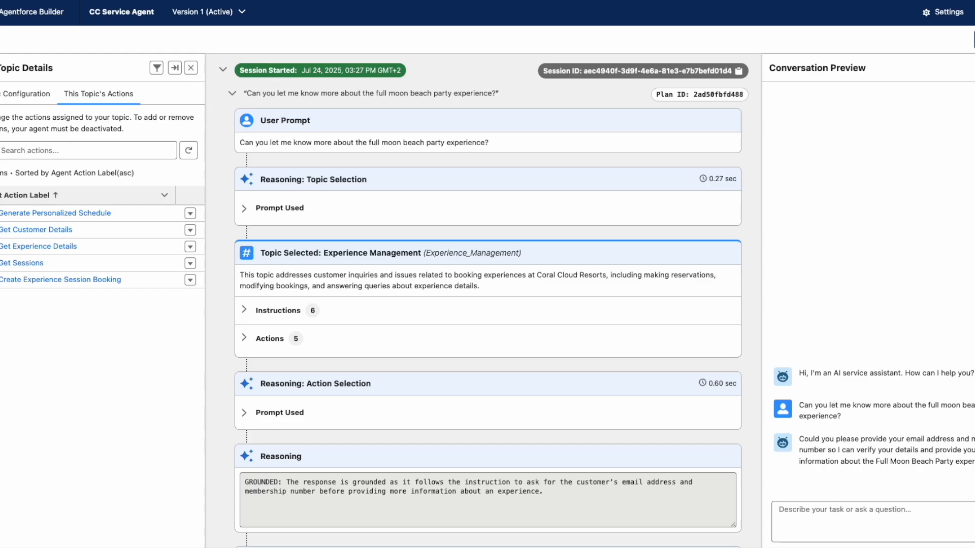
- Reply to the agent's verification request with the customer's email address and membership number
click(794, 515)
key(ctrl+v)
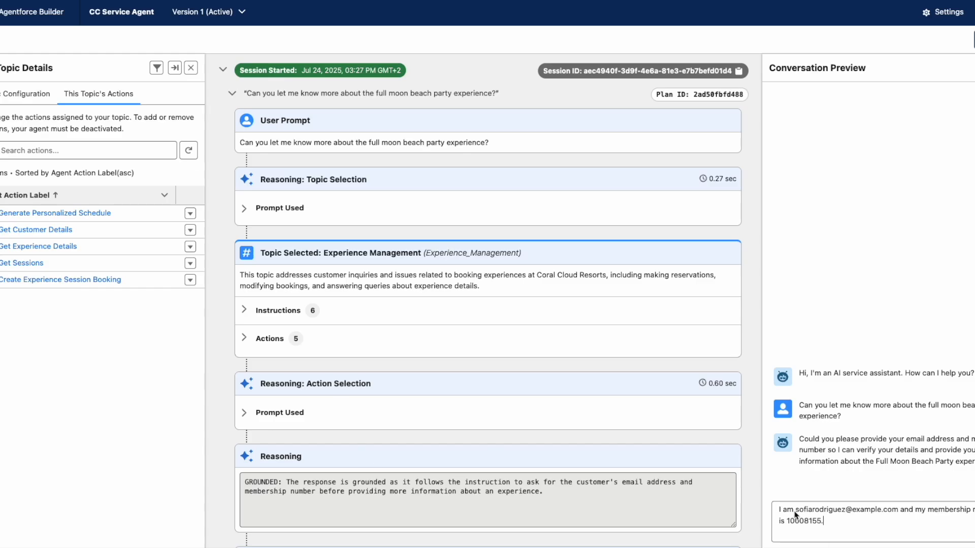
key(Return)
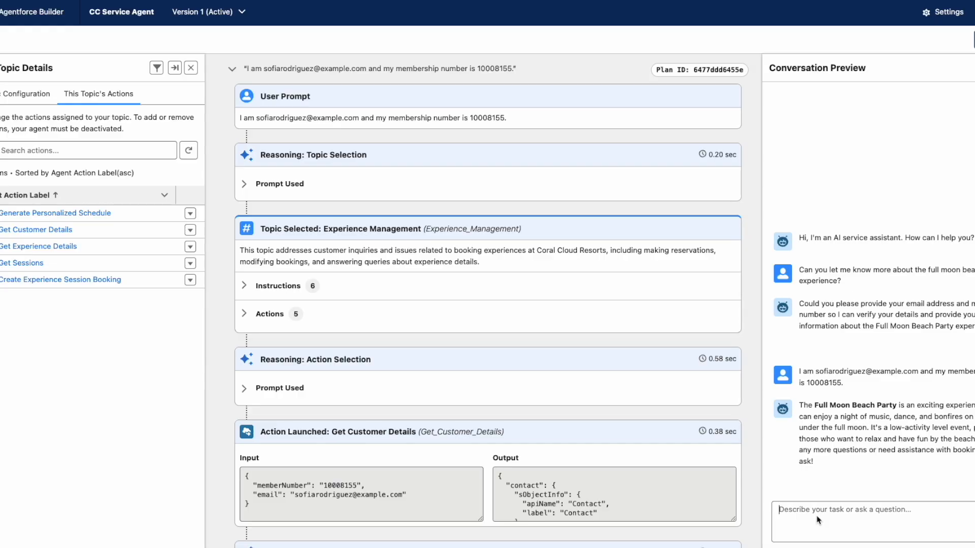
- Ask the agent "is there a party at the 29th of july 25?"
click(814, 517)
text(is there a party at the)
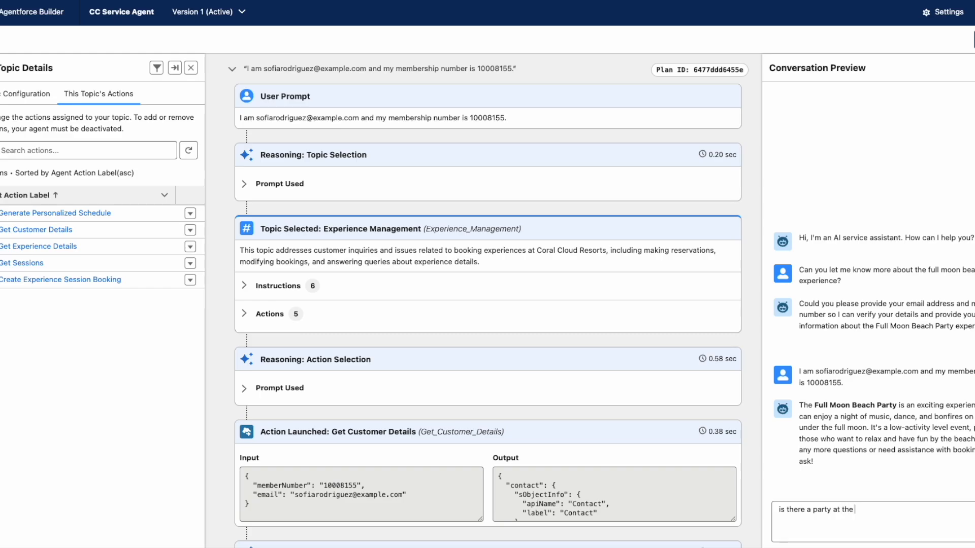
text( 29th of july 25?)
key(Return)
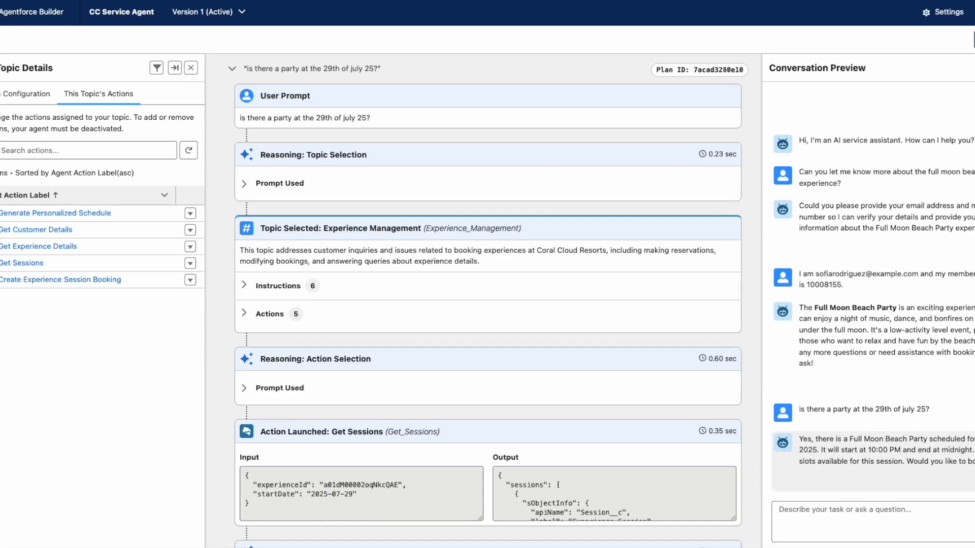
- Accept the agent's booking offer with "yes for 3 persons" and dismiss the error notification
click(824, 516)
text(yes for)
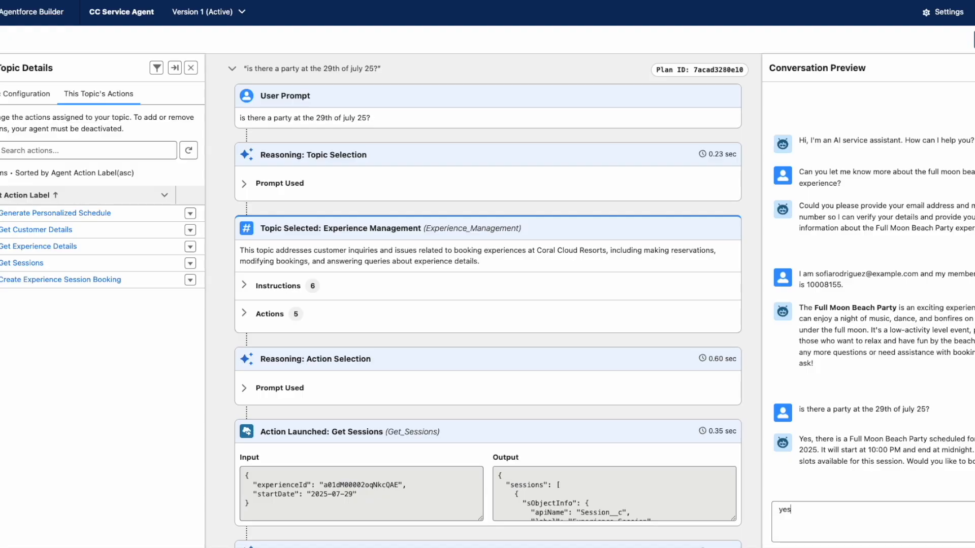
text( 3 persons)
key(Return)
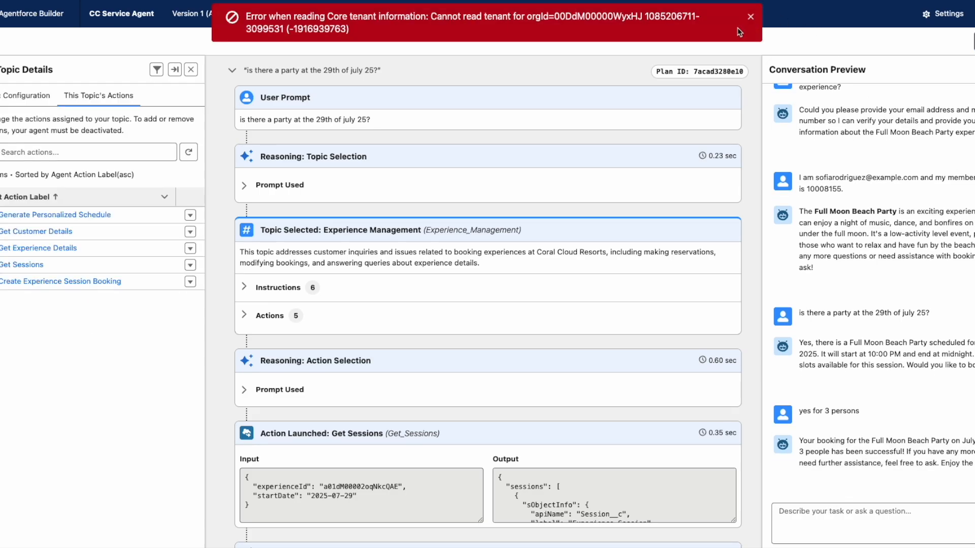
click(750, 17)
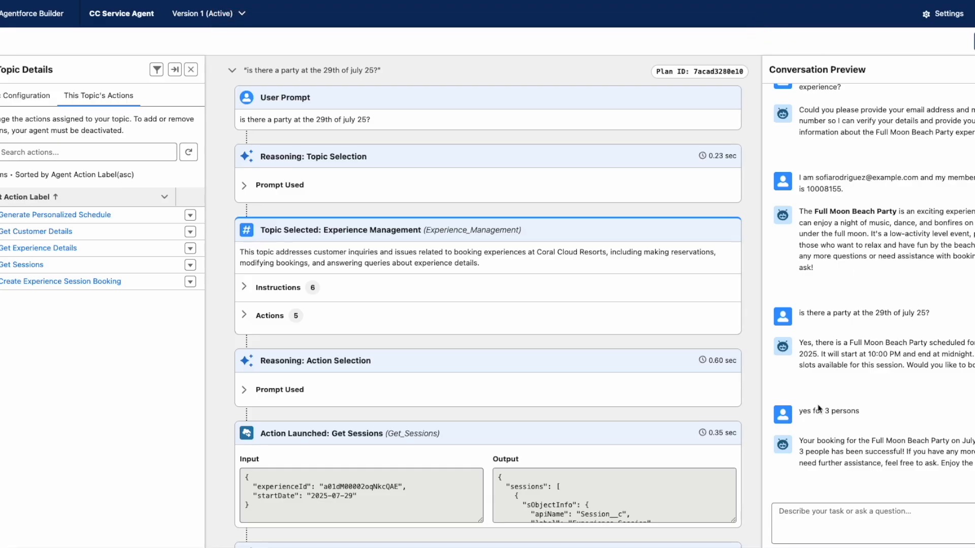